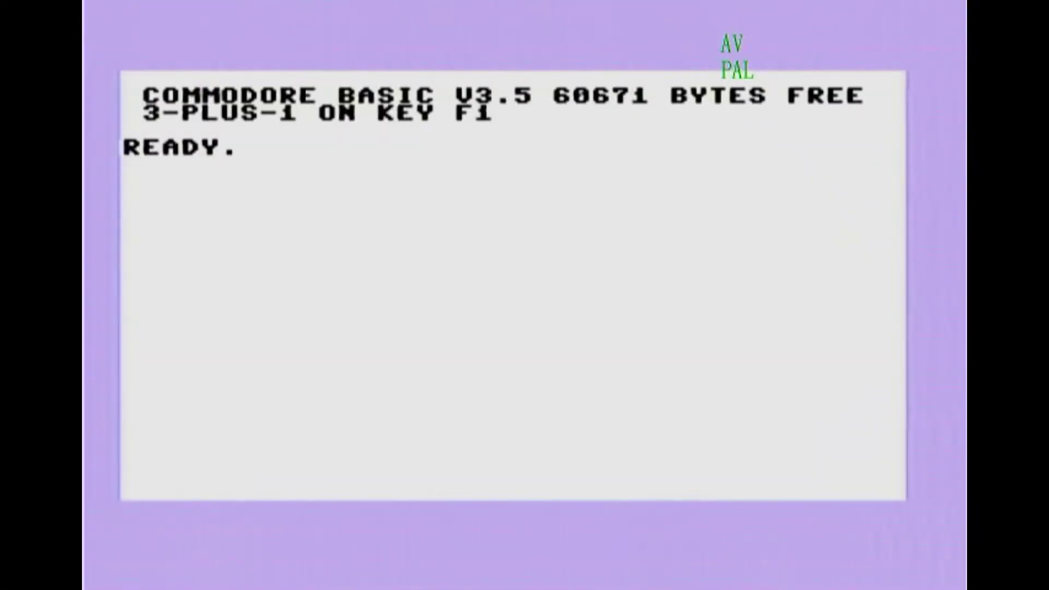
text(DIRECT)
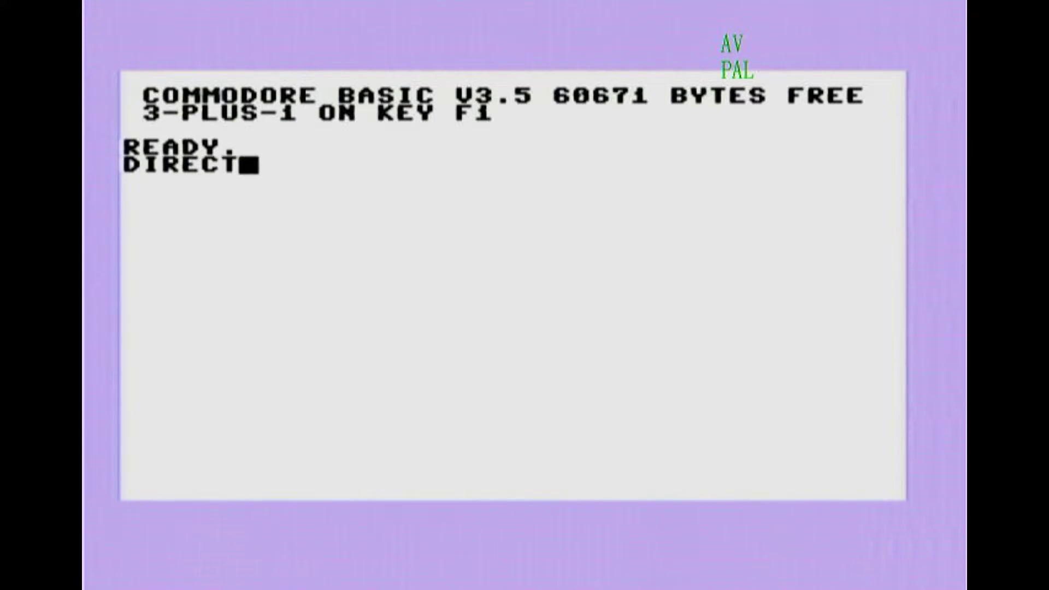
text(ORY)
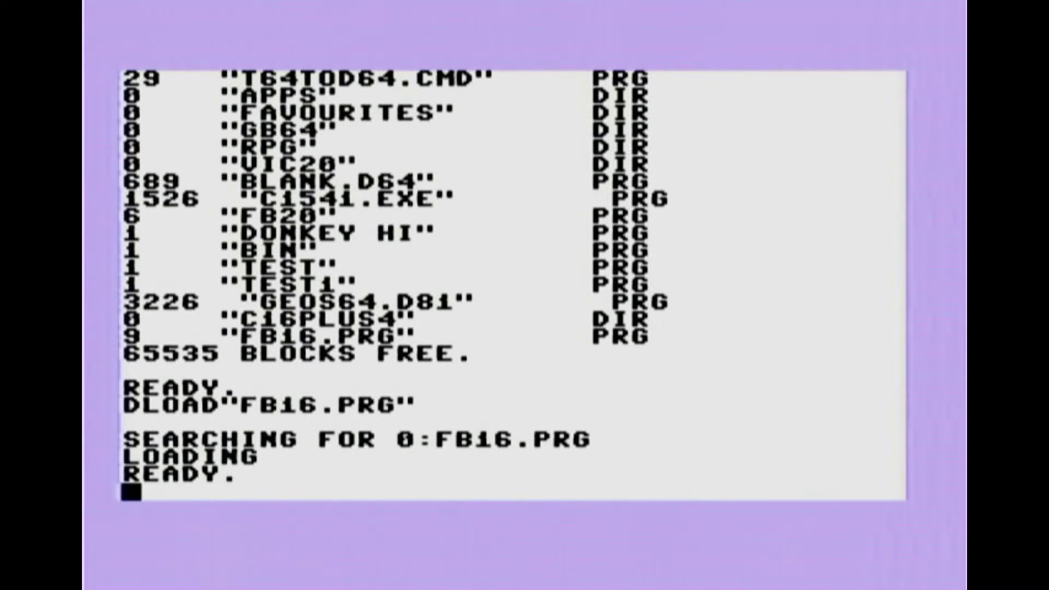
text(RUN)
Run the loaded FB16.PRG file browser to show the drive's contents.
key(Return)
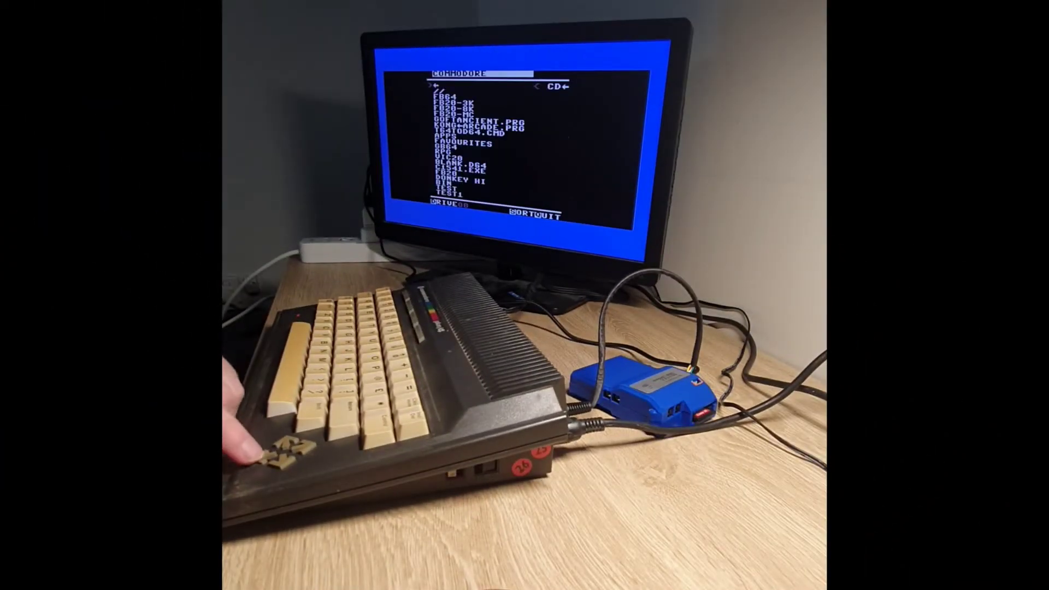
Enter the C16PLUS4 folder in FB16 and launch DRAGONS DEN.PRG.
key(Down)
key(Down)
key(Down)
key(Down)
key(Down)
key(Down)
key(Down)
key(Down)
key(Down)
key(Down)
key(Down)
key(Down)
key(Down)
key(Down)
key(Down)
key(Down)
key(Down)
key(Down)
key(Down)
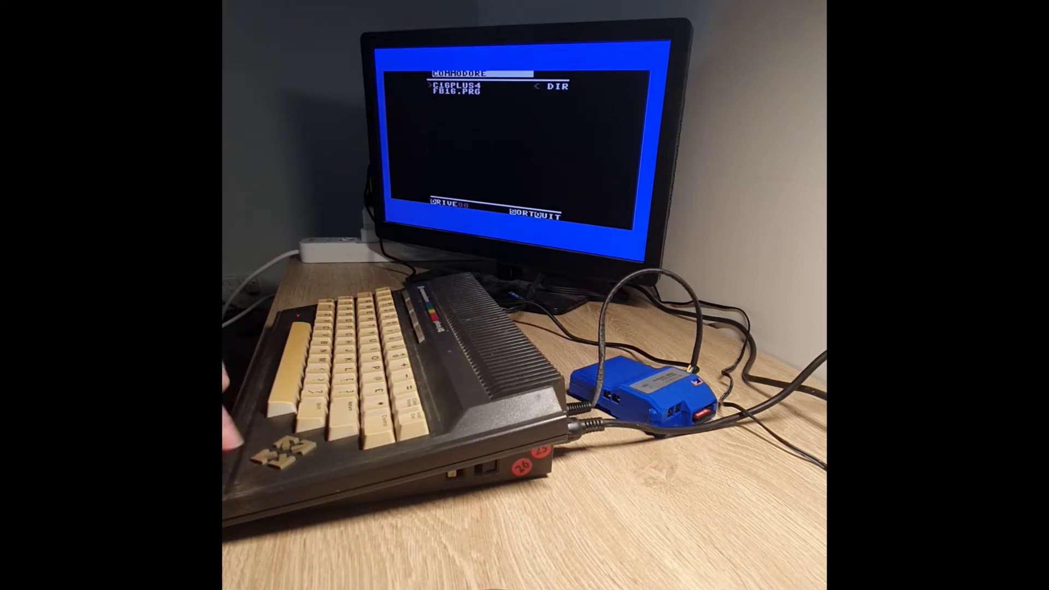
key(Return)
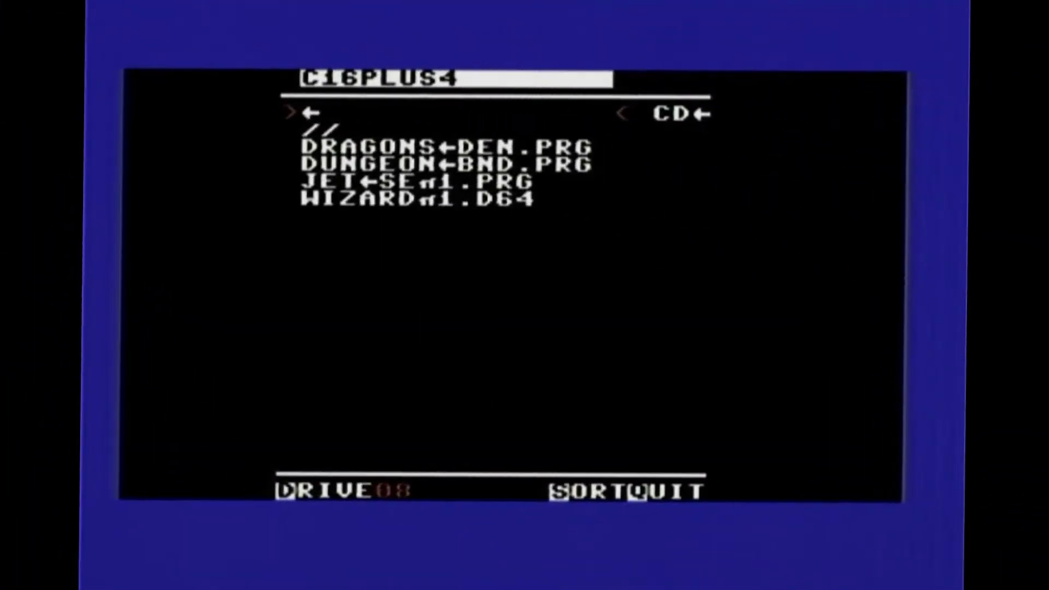
key(Down)
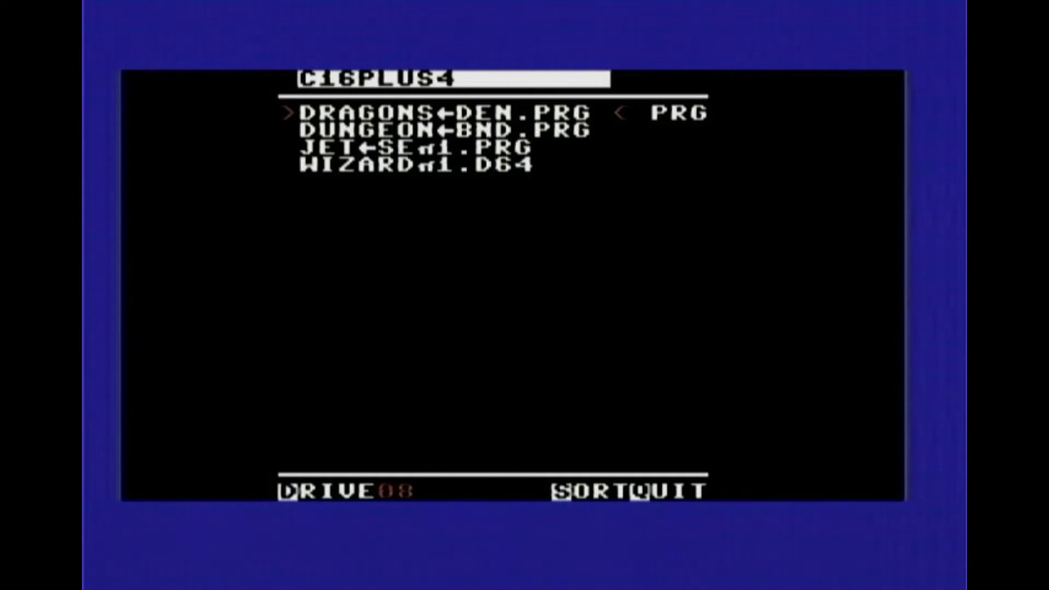
key(Return)
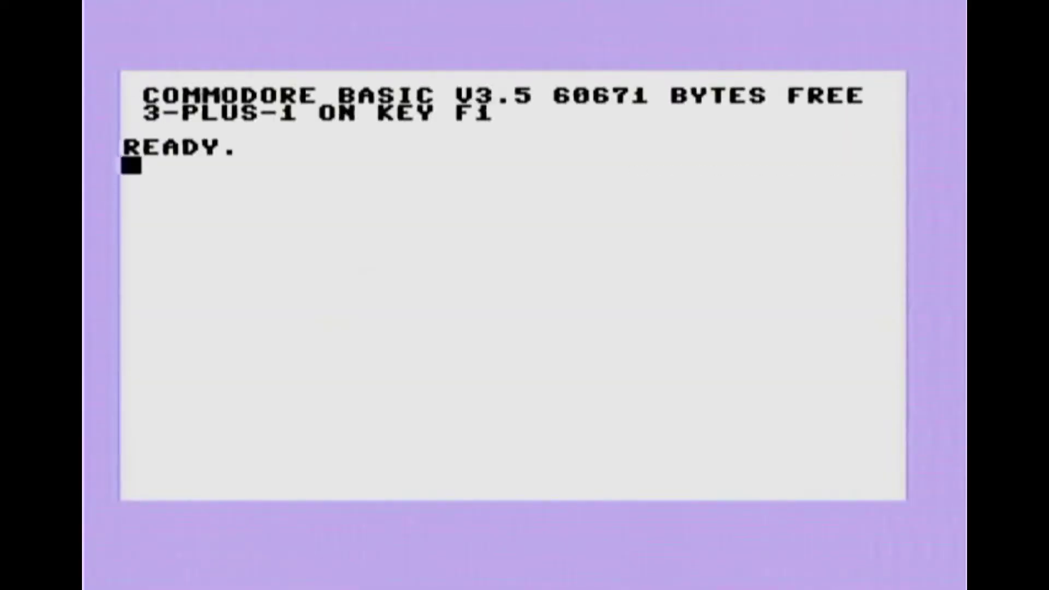
text(DIREC)
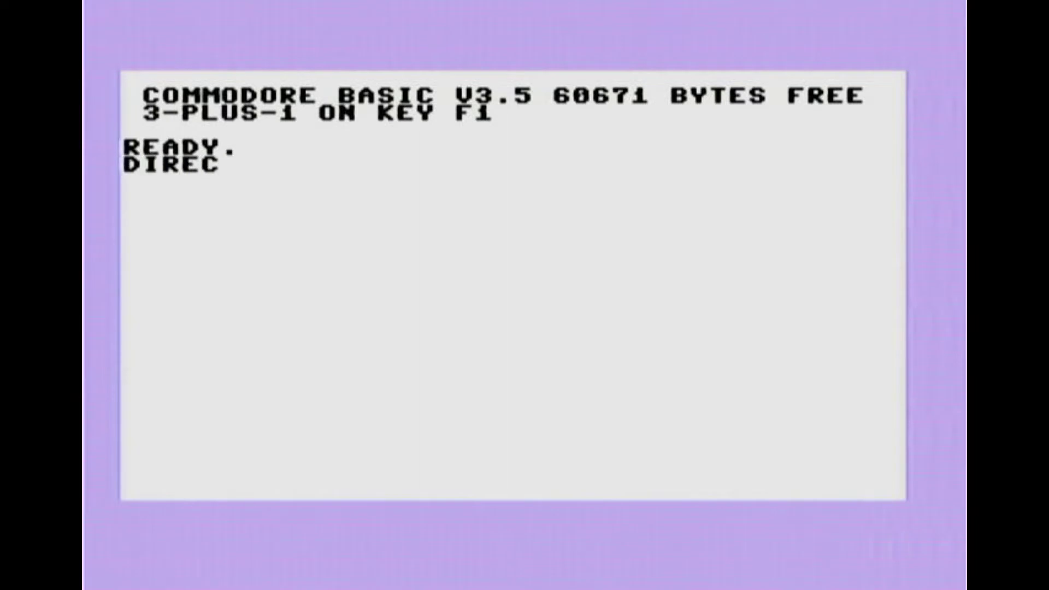
text(TORY)
List the drive's root directory with DIRECTORY.
key(Return)
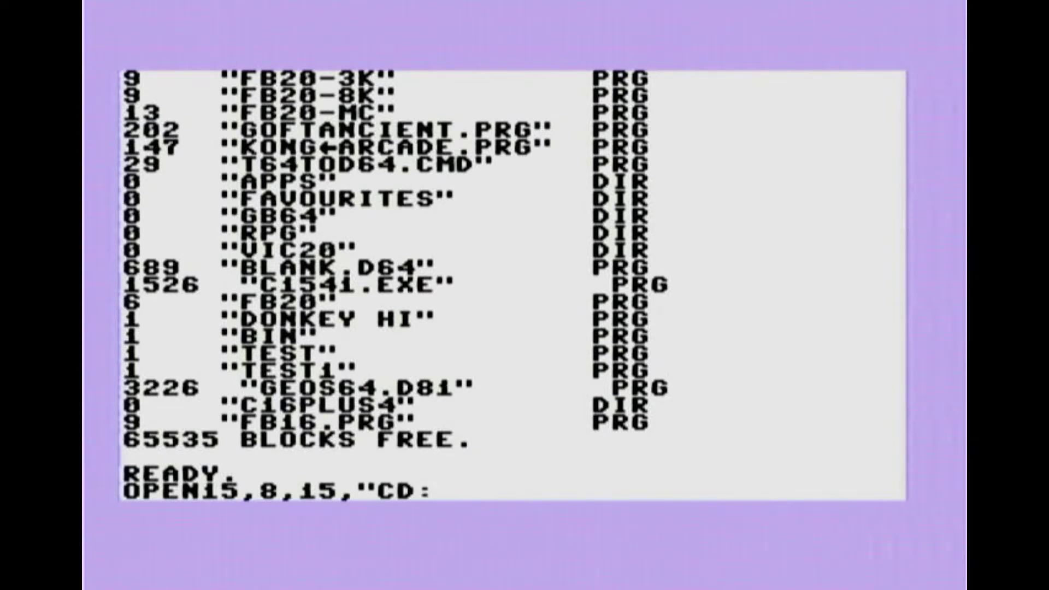
text(C16)
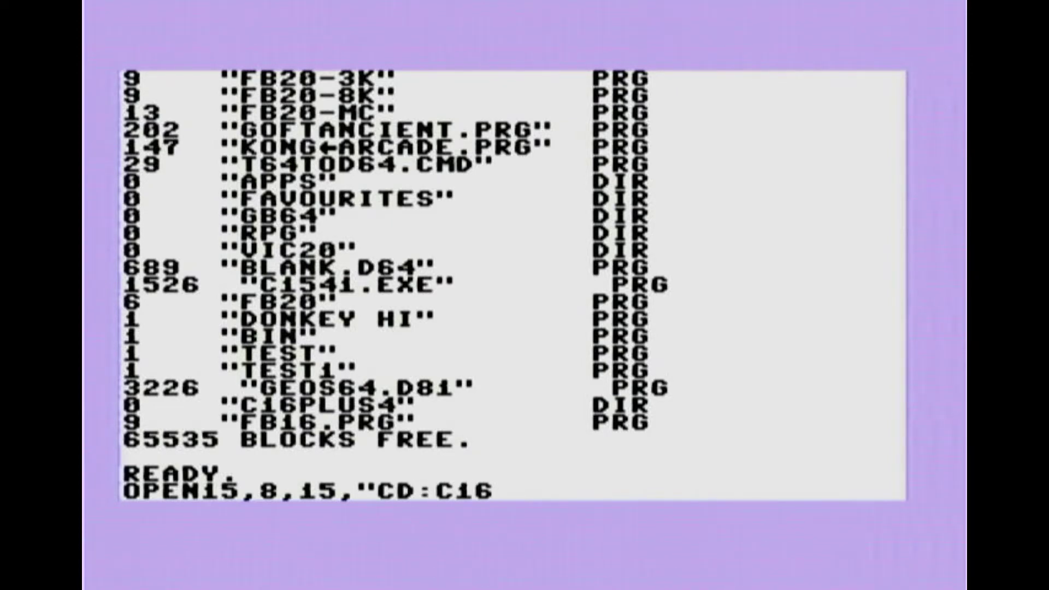
text(PLUS4)
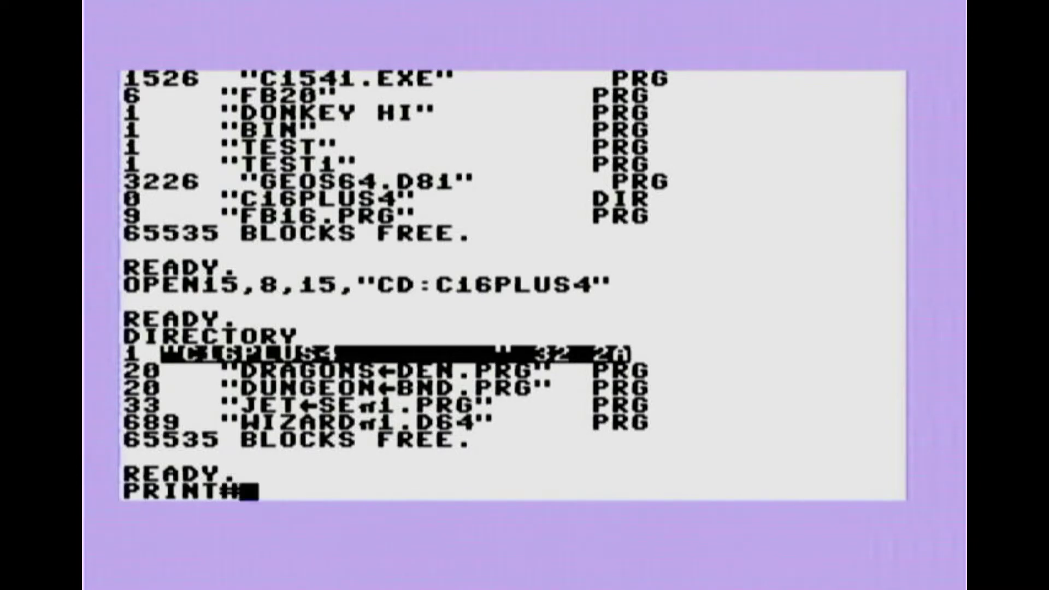
text(15,)
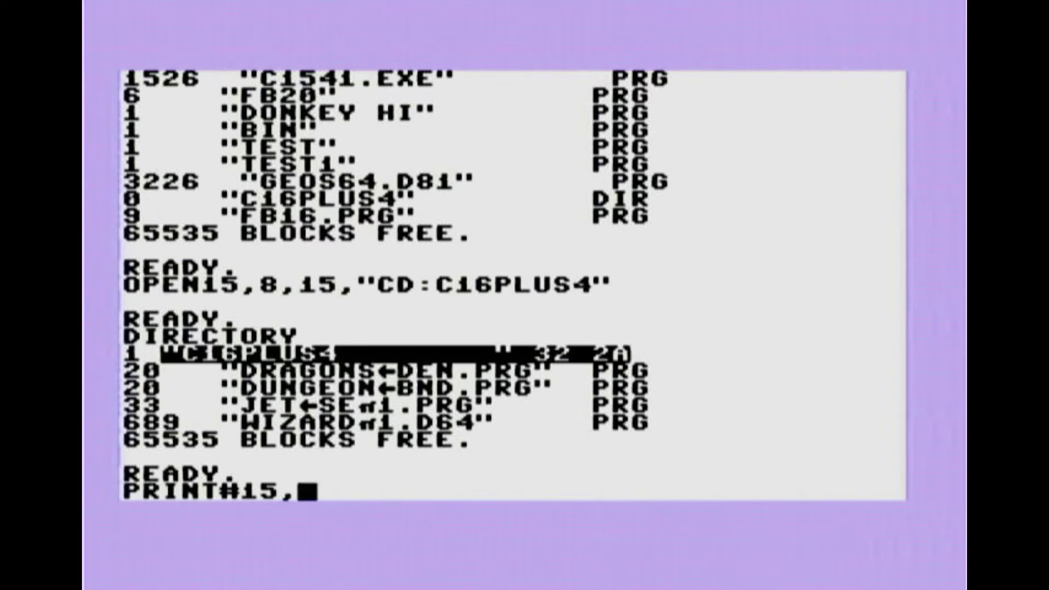
text("CD:WIZARDπ)
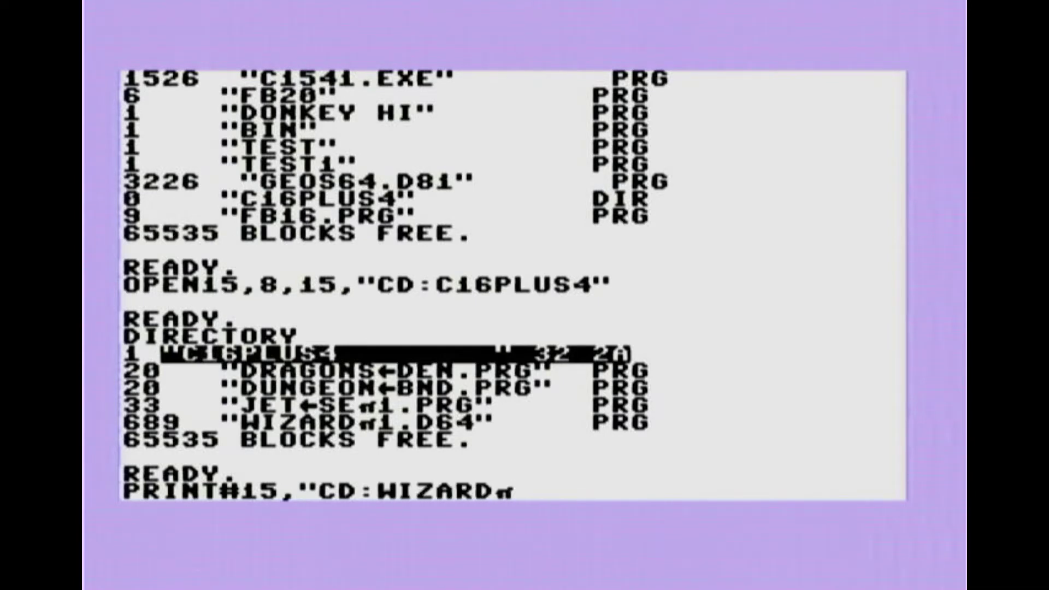
text(1.D6)
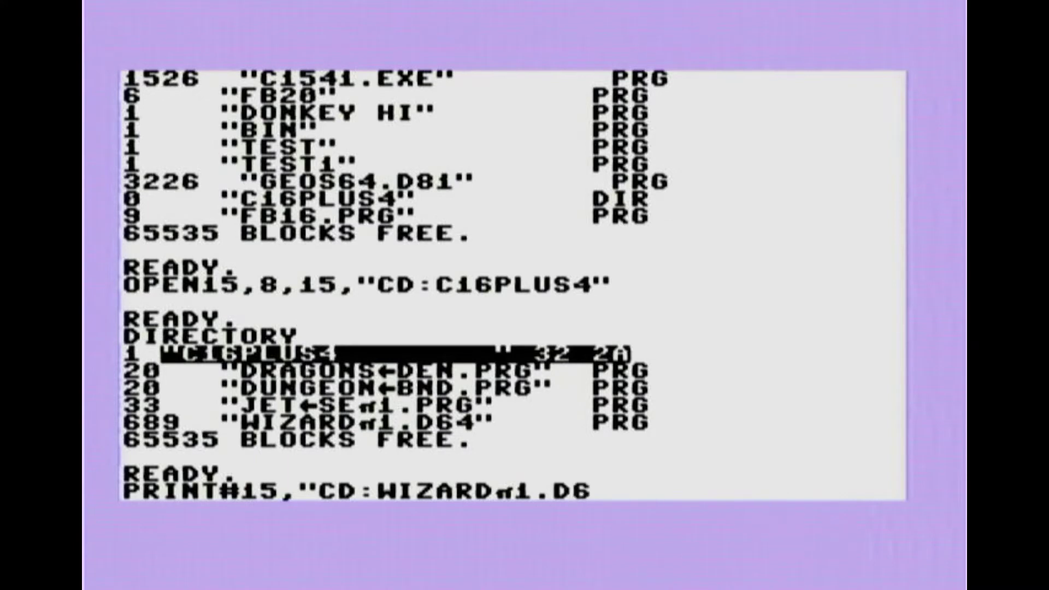
text(4")
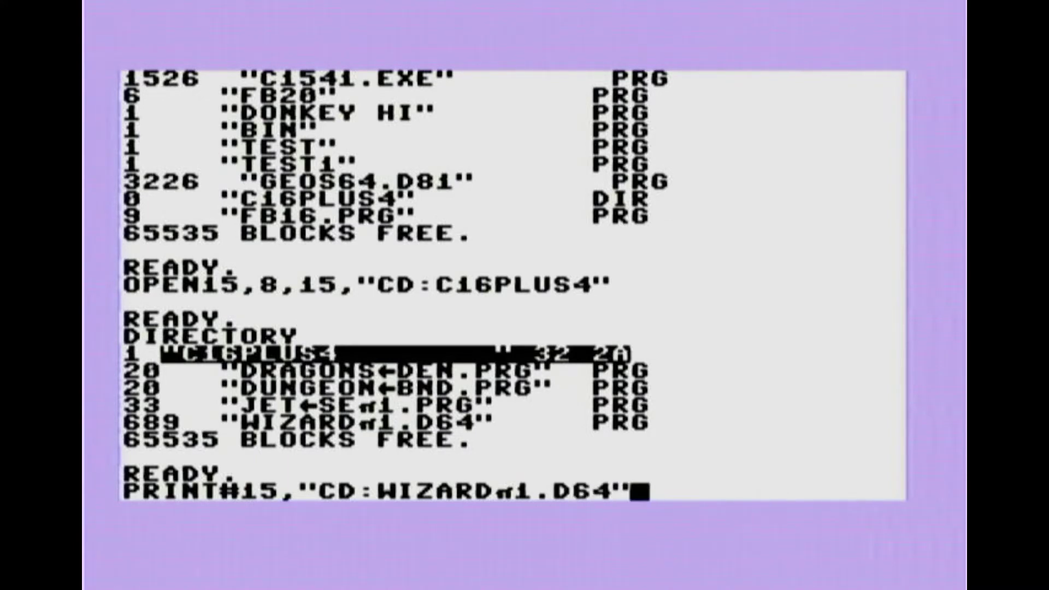
Change into WIZARD#1.D64 via PRINT#15 and list its five Wizard files.
key(Return)
text(DIRE)
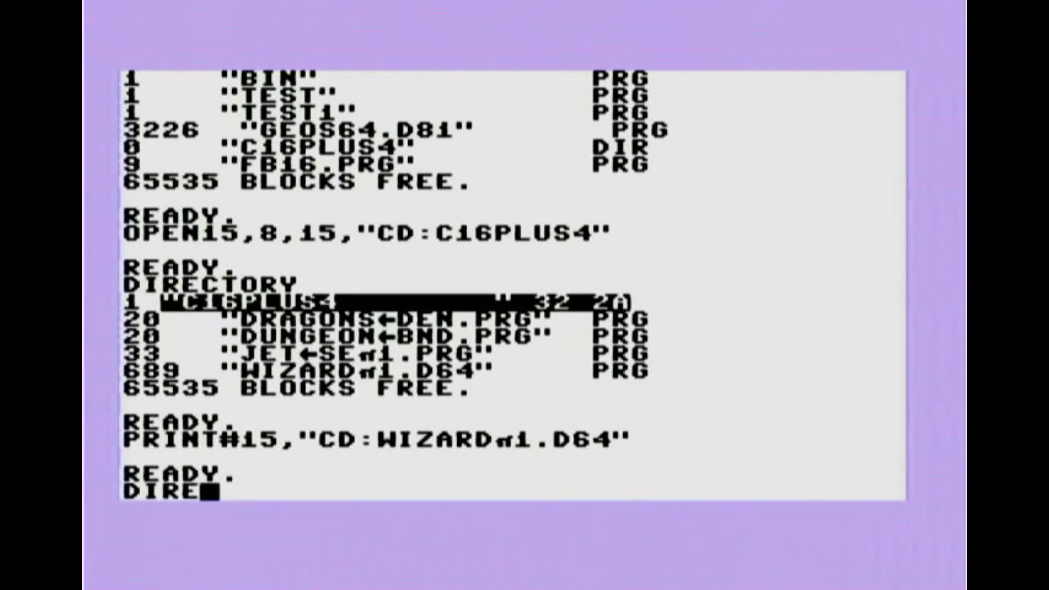
text(CTORY)
key(Return)
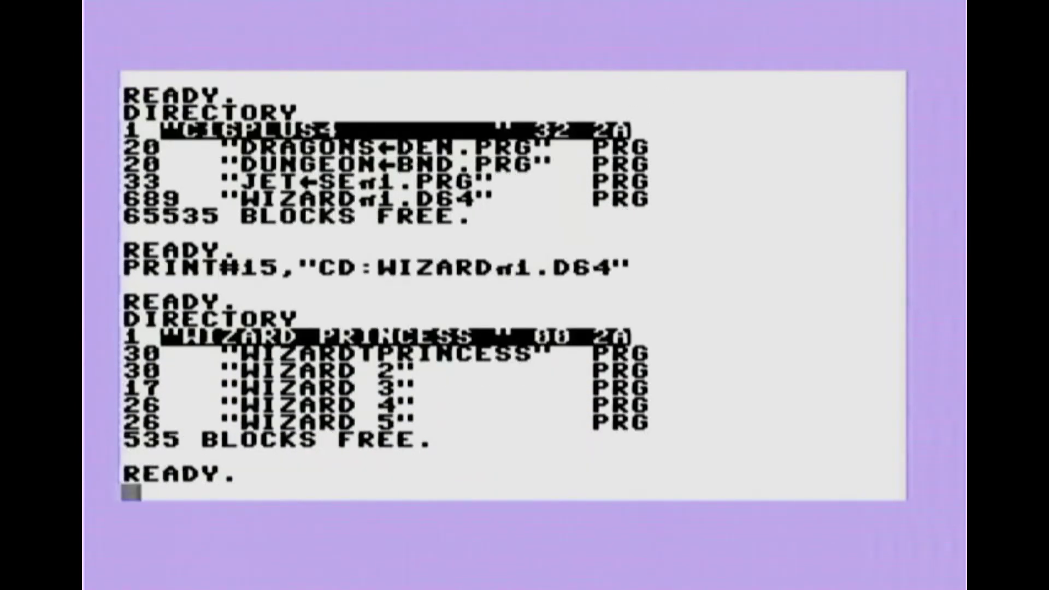
text(DL)
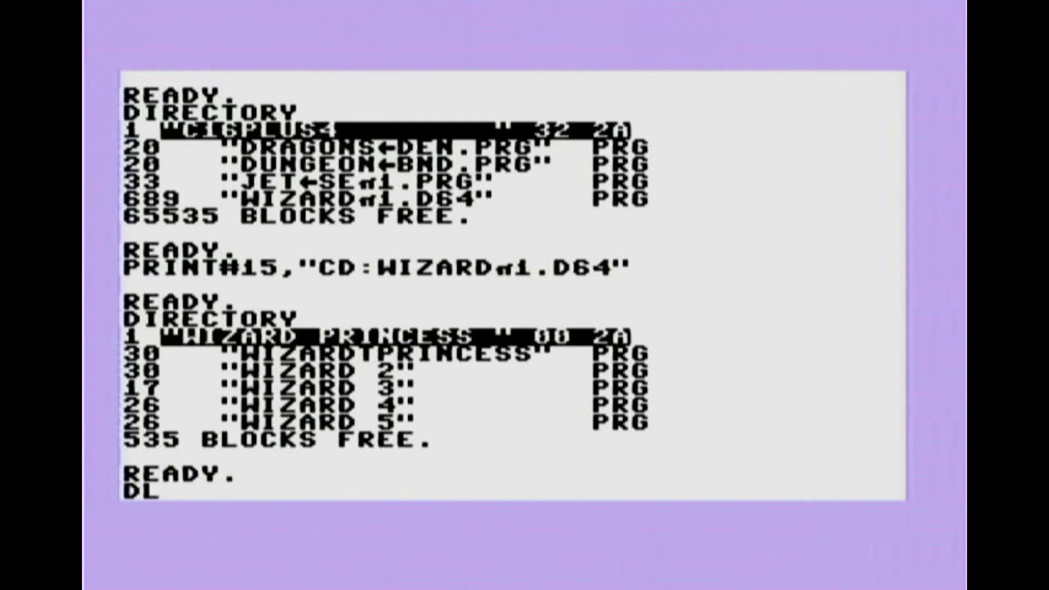
text(OAD)
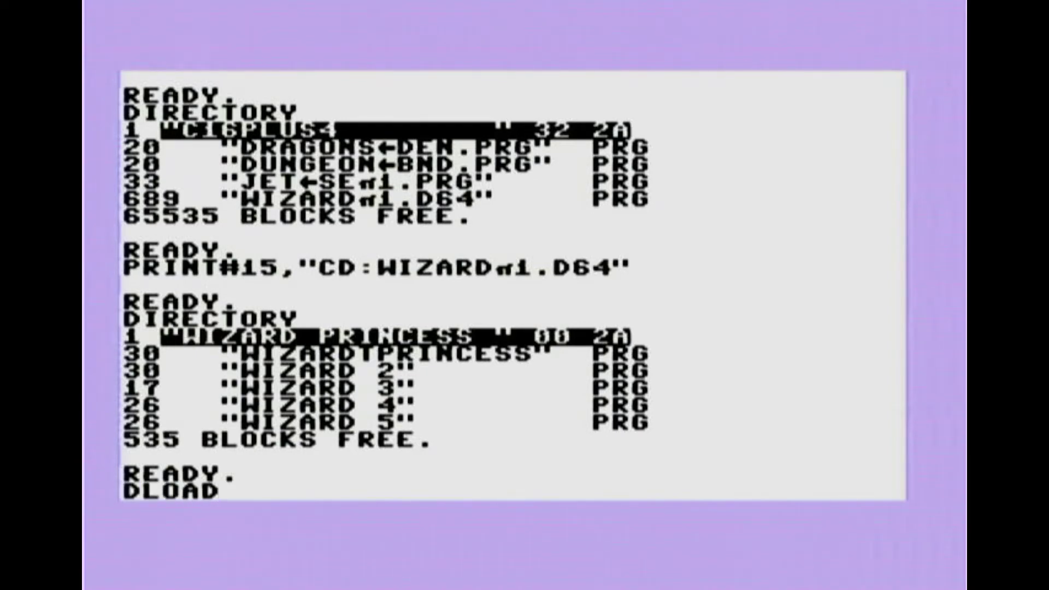
text("*)
Load the disk's first program with DLOAD"*" and RUN it after fixing a typo.
key(Return)
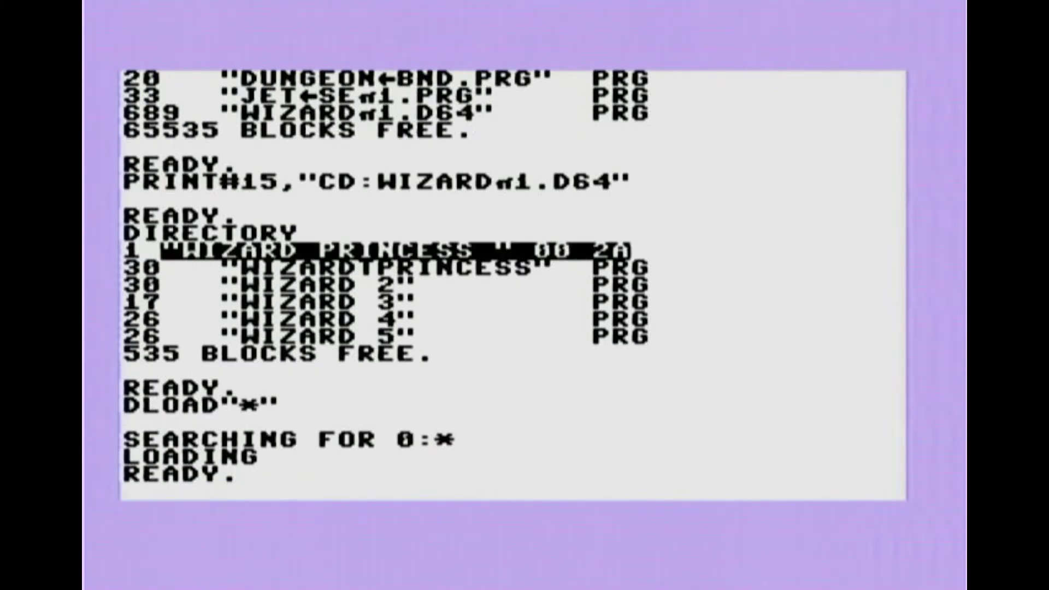
text(RUB)
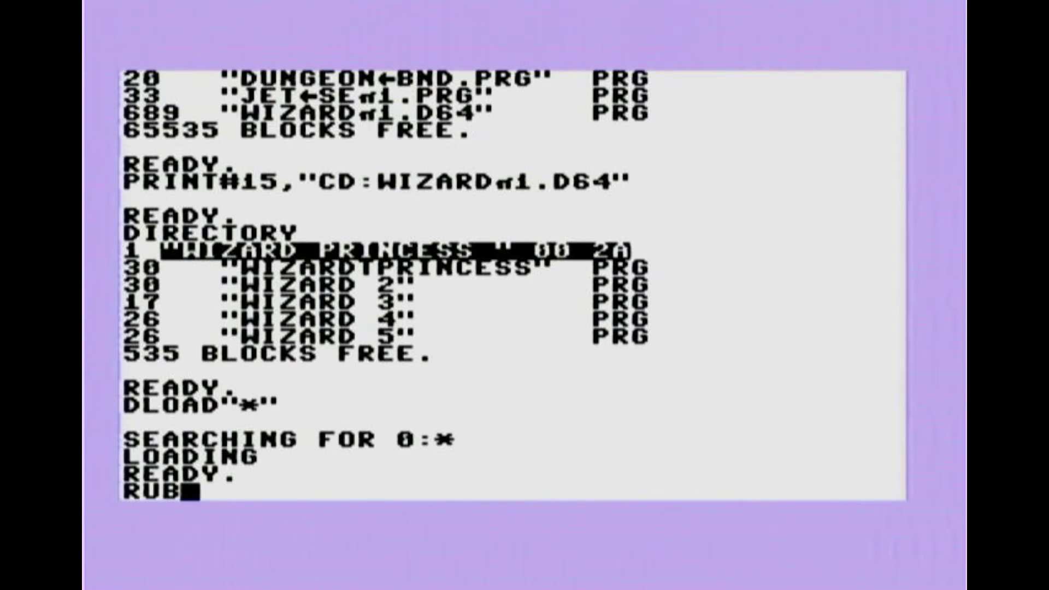
key(BackSpace)
text(N)
key(Return)
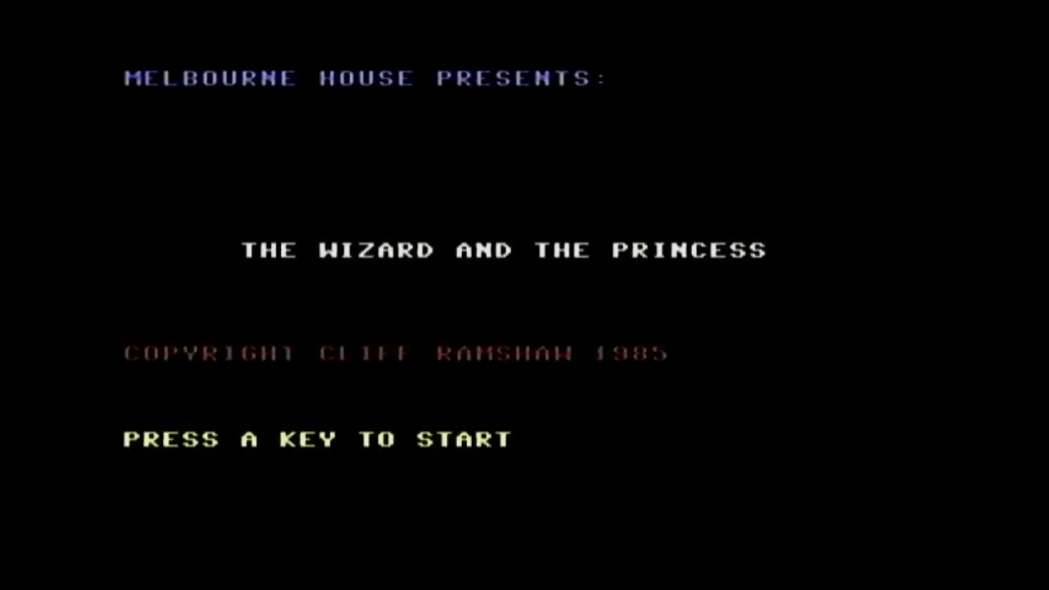
Begin The Wizard and the Princess, entering a name and then a shorter one.
key(Return)
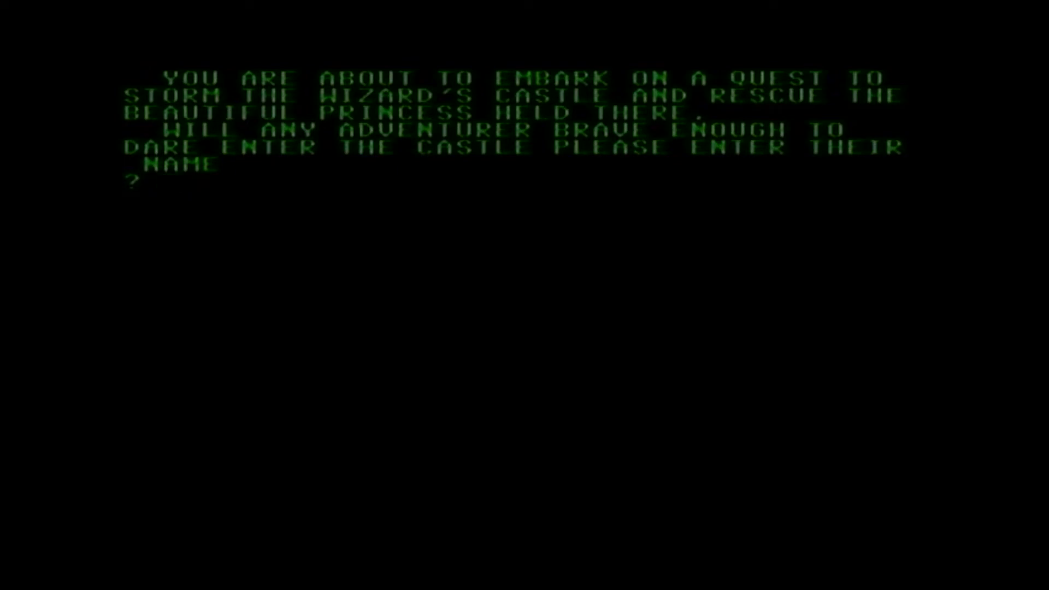
text(RE)
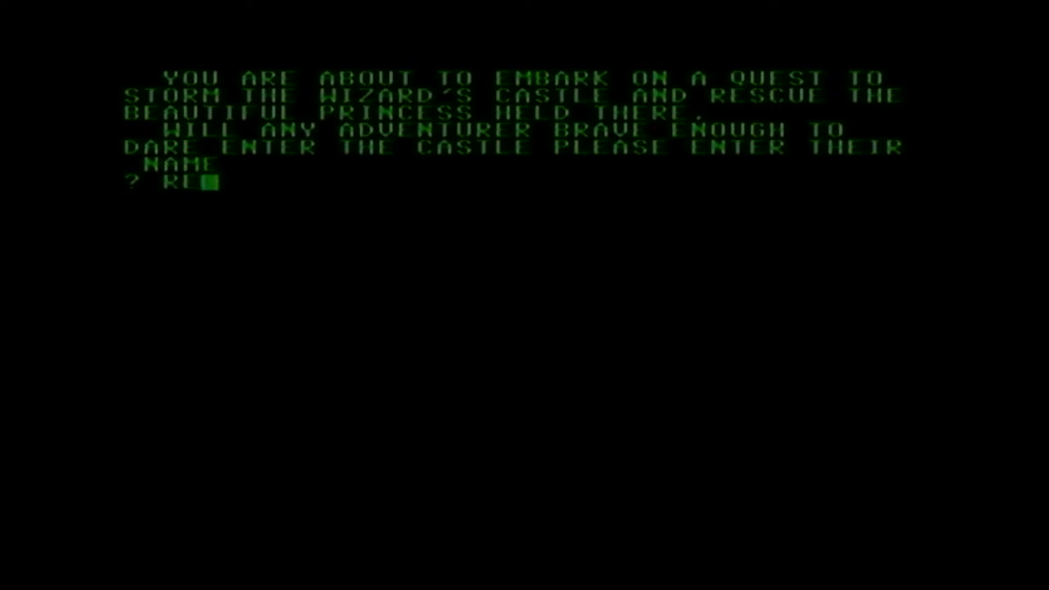
text(TRO)
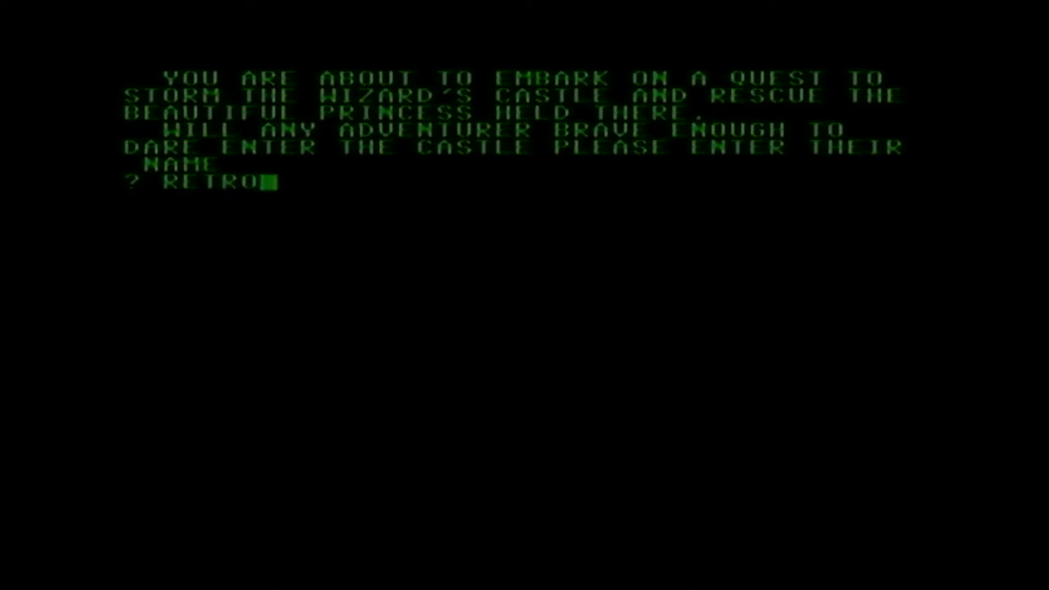
text(KELPIE)
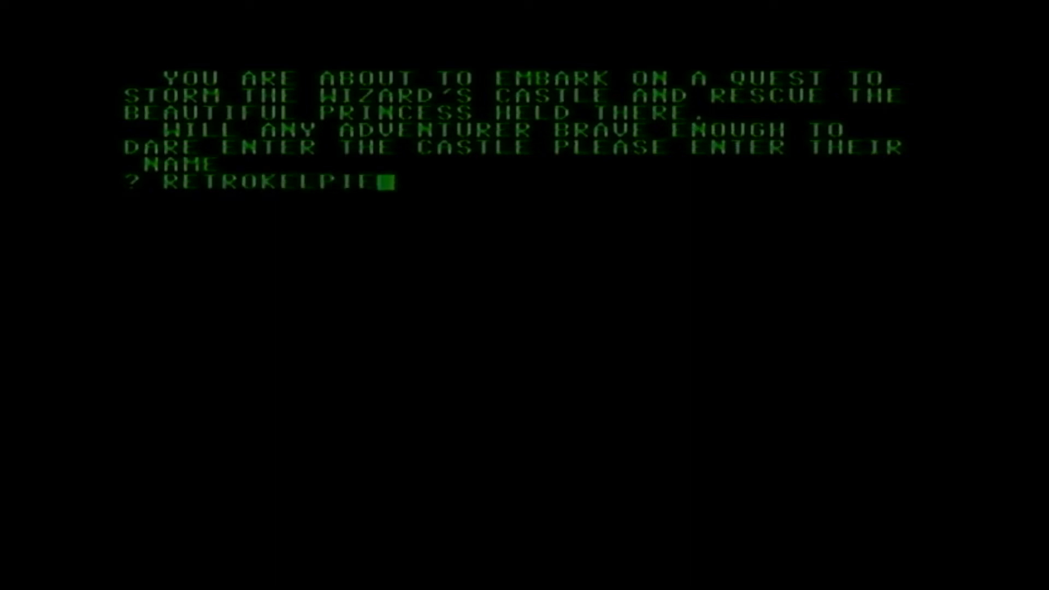
key(Return)
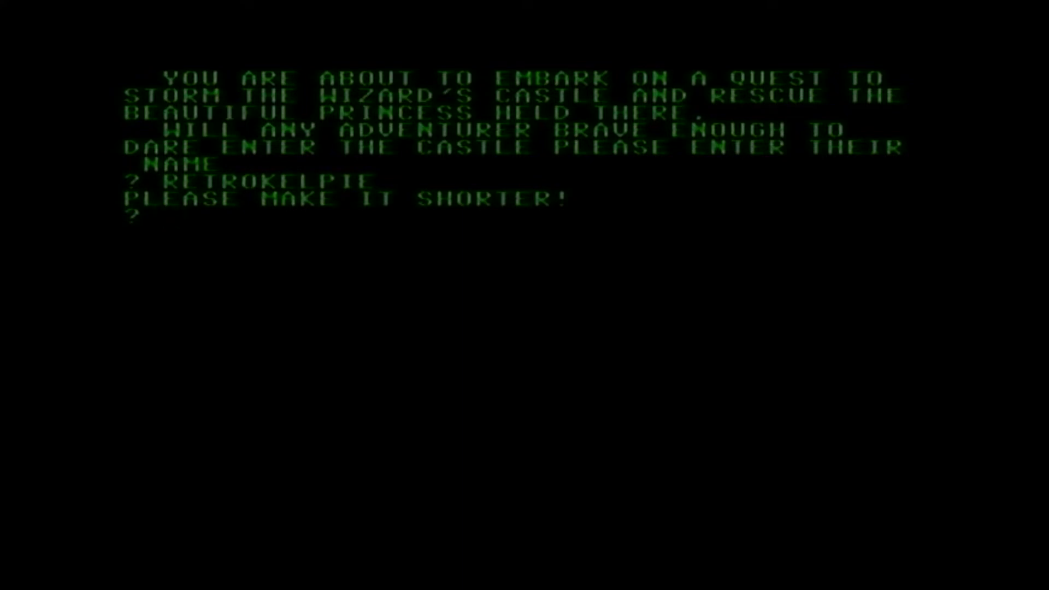
text(KELPIE)
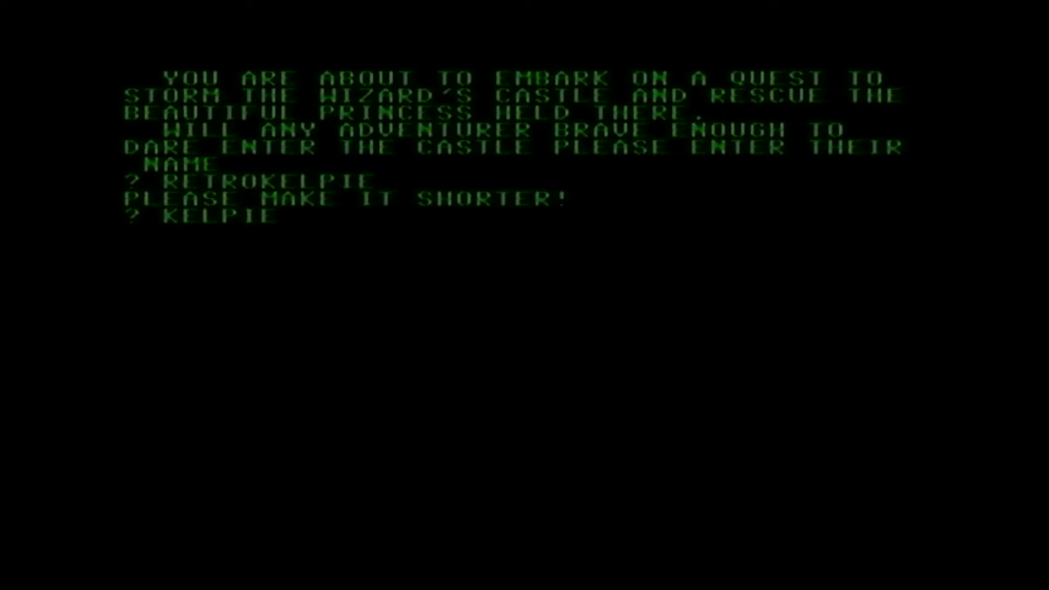
key(Return)
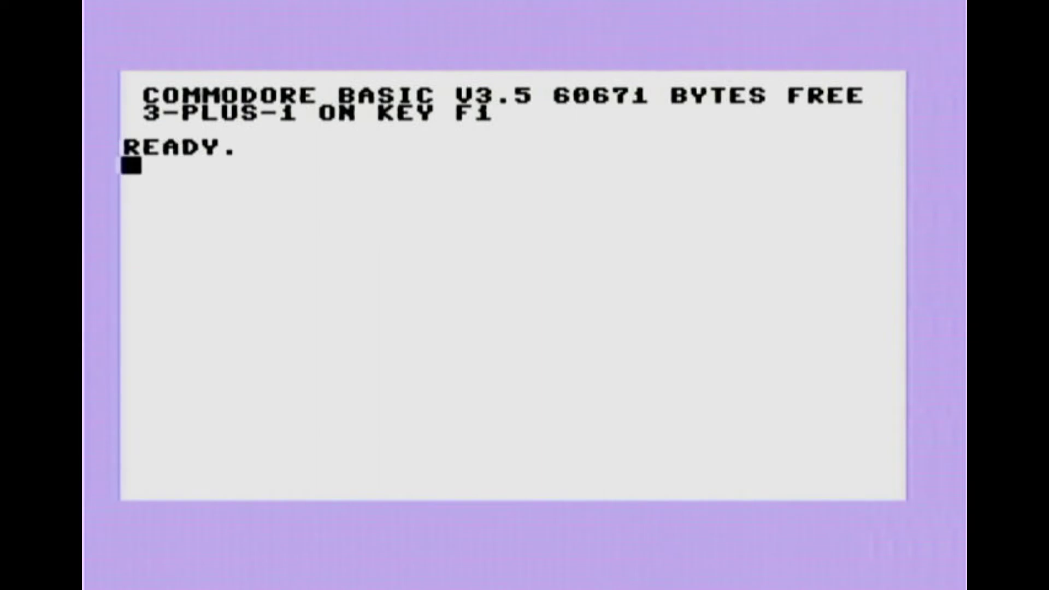
text(LOAD)
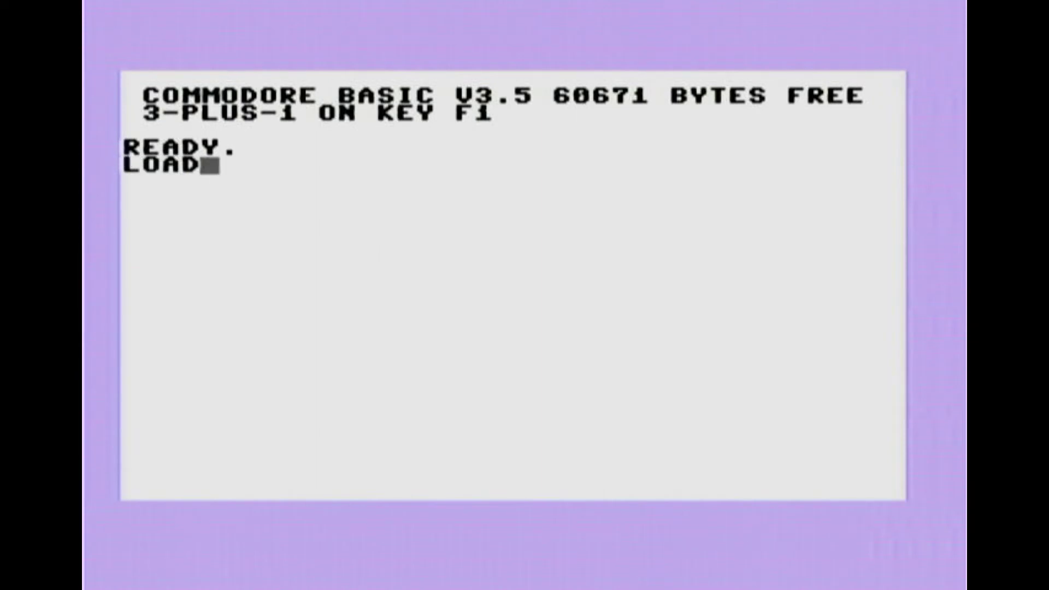
text("$")
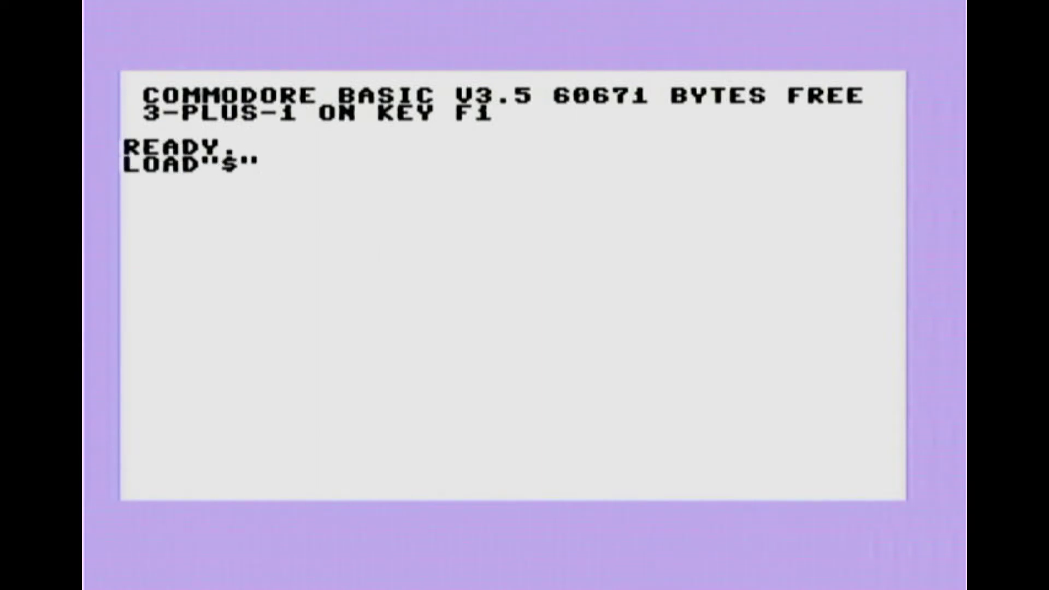
text(,8)
Load the root directory with LOAD"$",8 and display it with LIST.
key(Return)
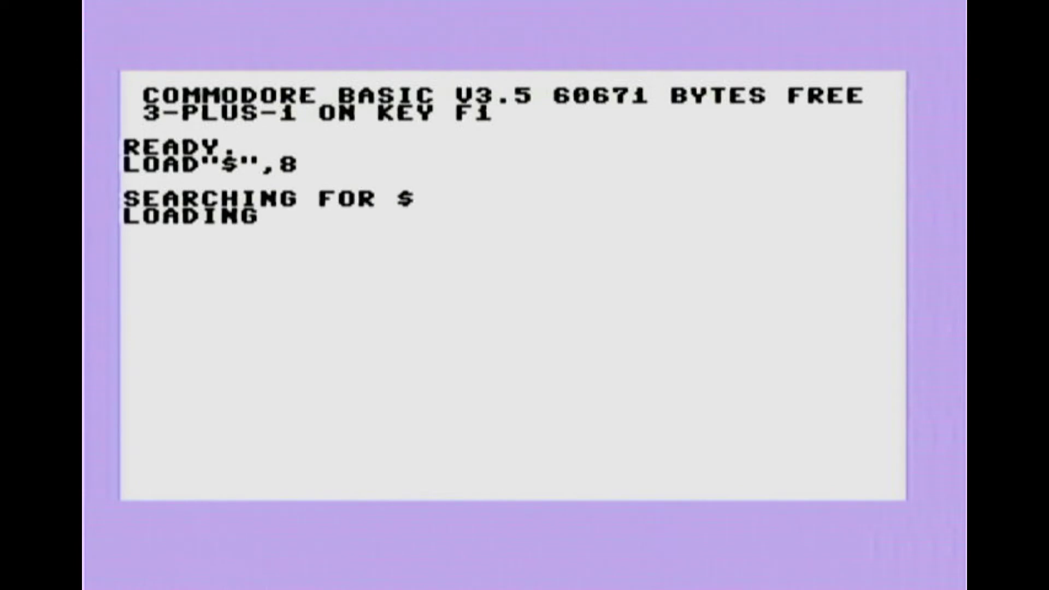
text(LIST)
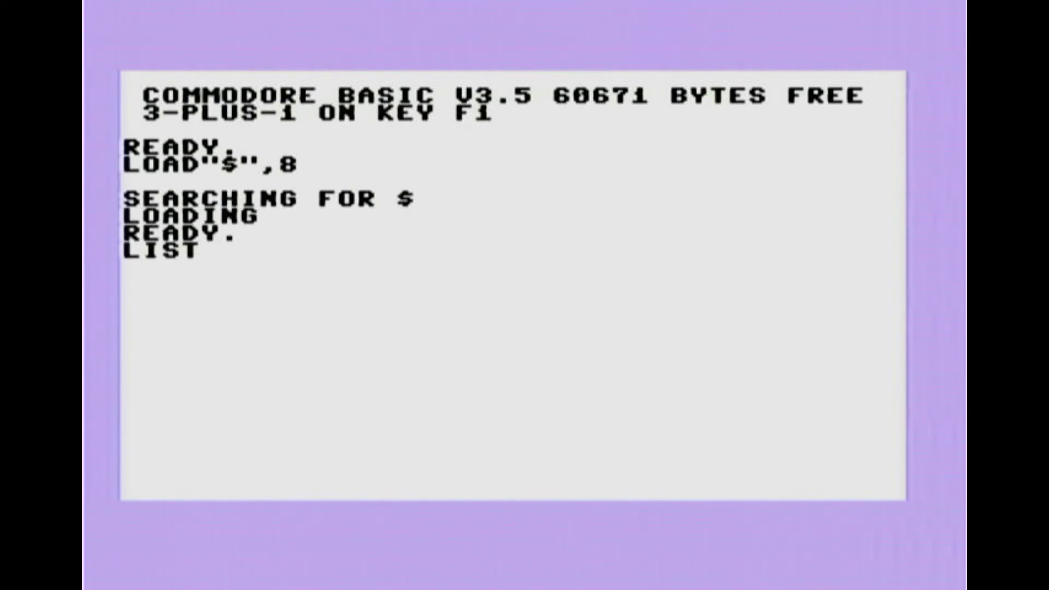
key(Return)
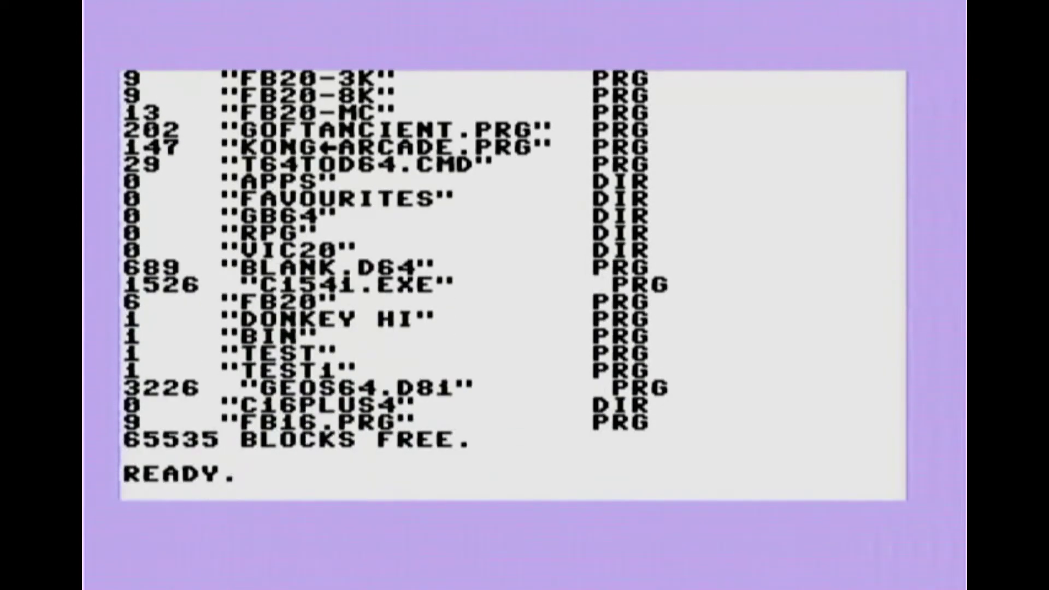
text(OPEN15,8,15,"C)
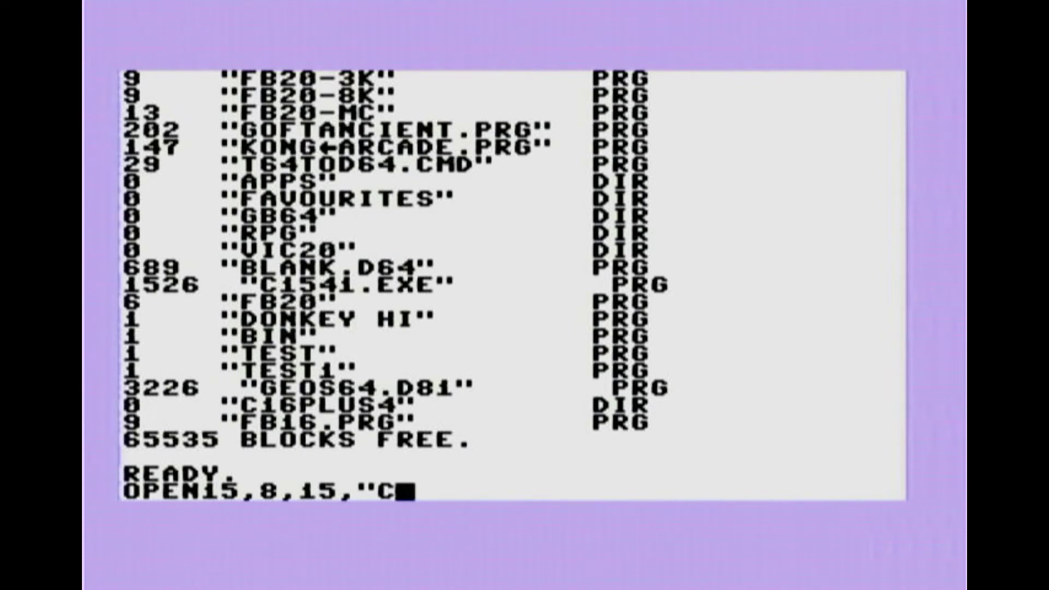
text([)
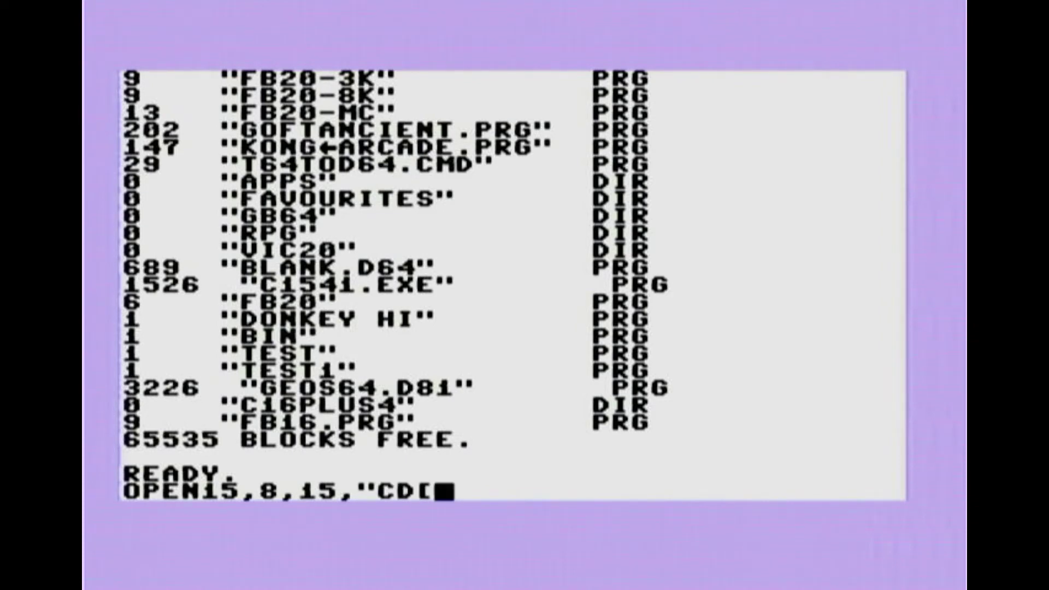
Enter C16PLUS4 with a corrected CD command, then load and list its four files.
key(BackSpace)
text(:C)
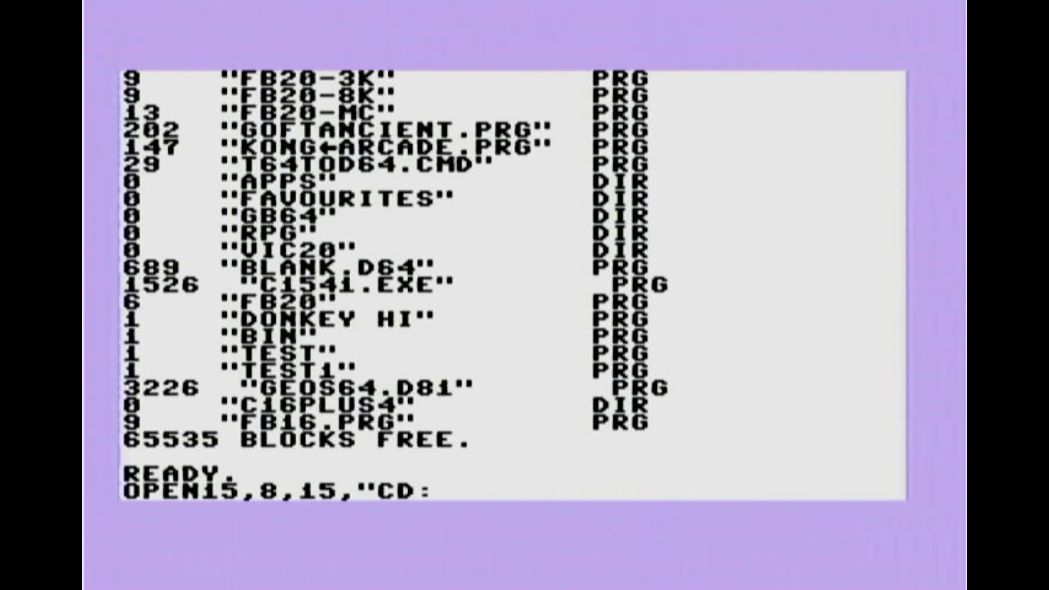
text(16PLUS4)
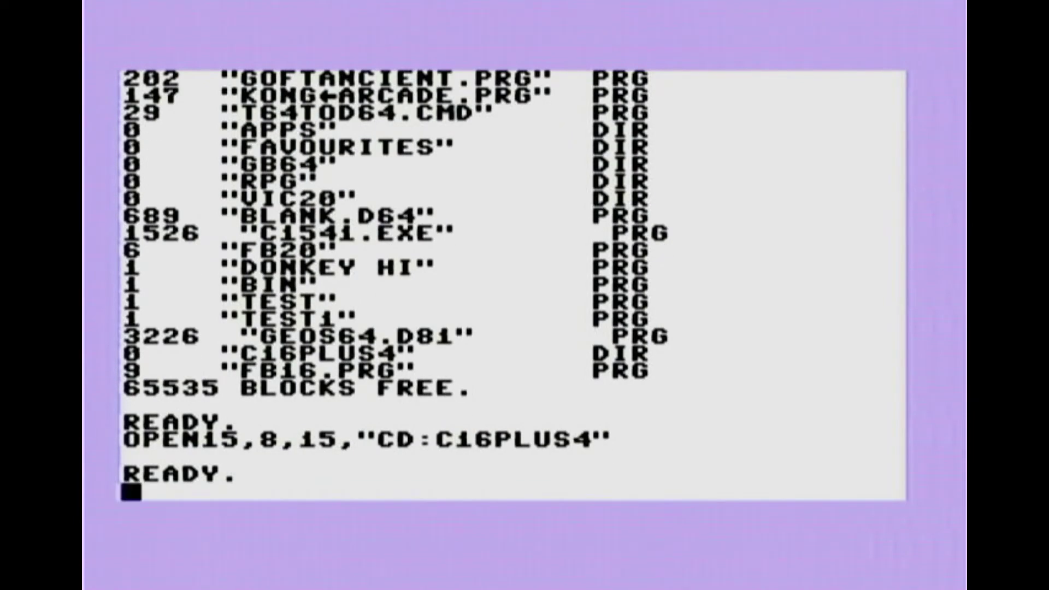
text(LOAD"$")
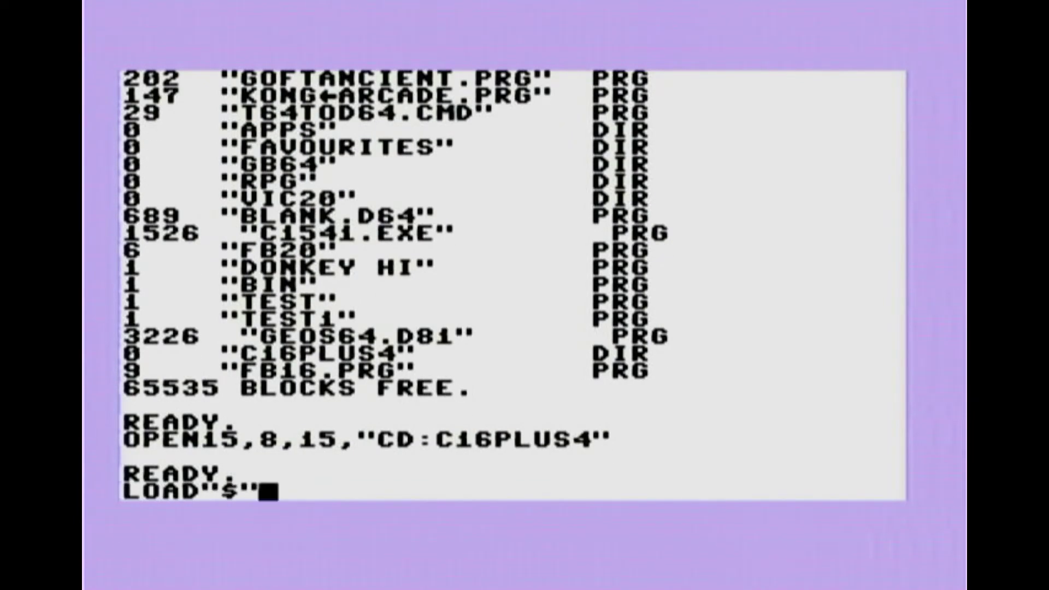
text(,8)
key(Return)
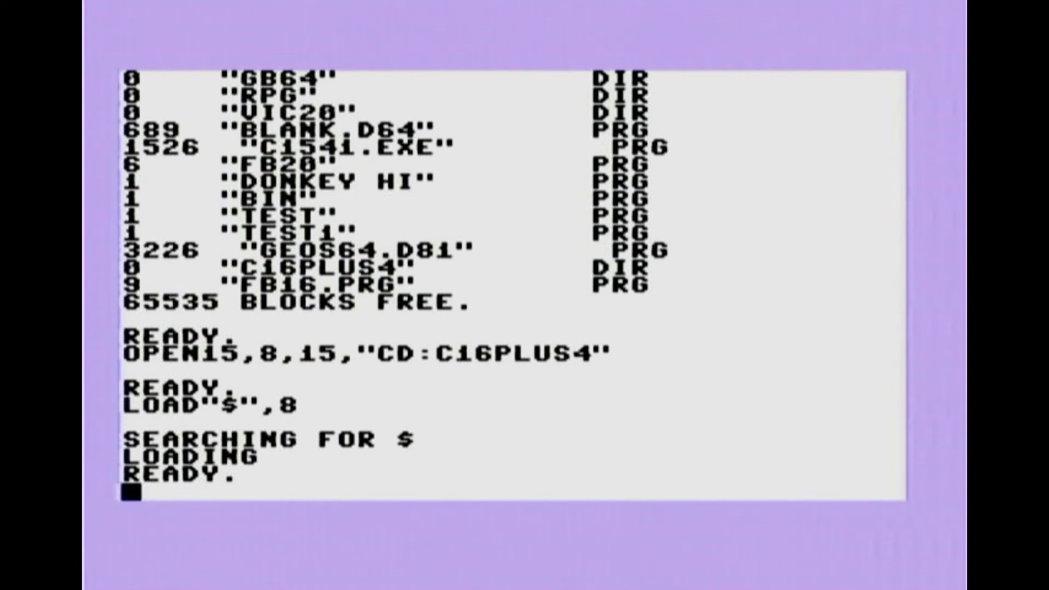
text(LIST)
key(Return)
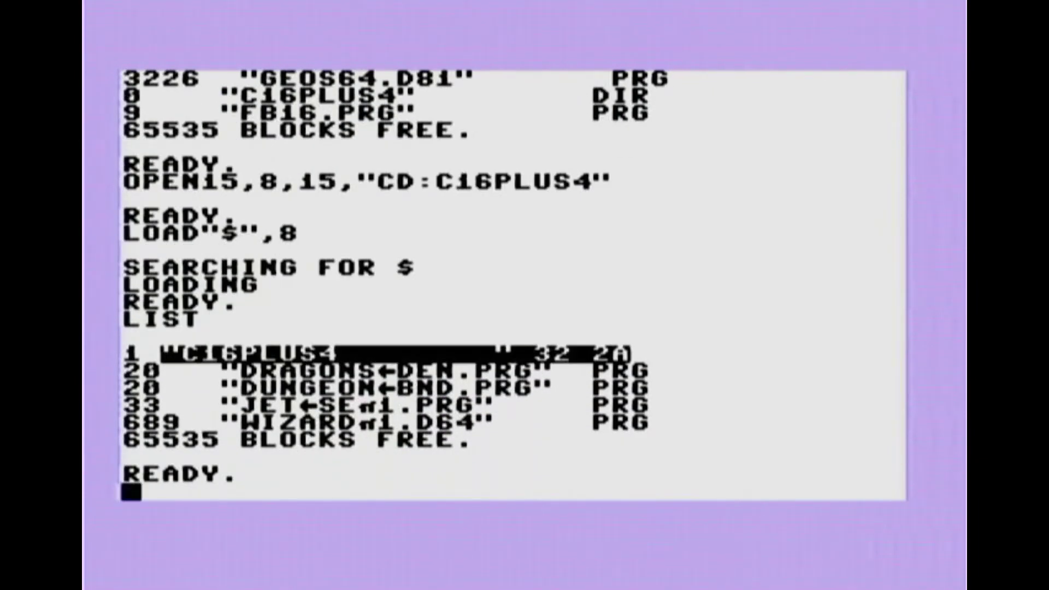
text(LOAD)
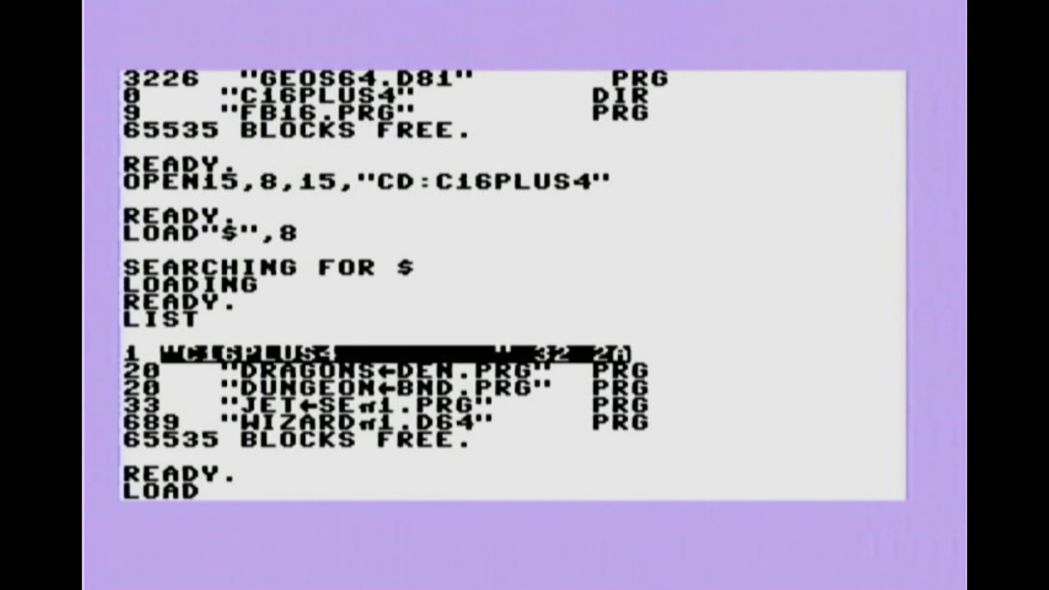
text("JE)
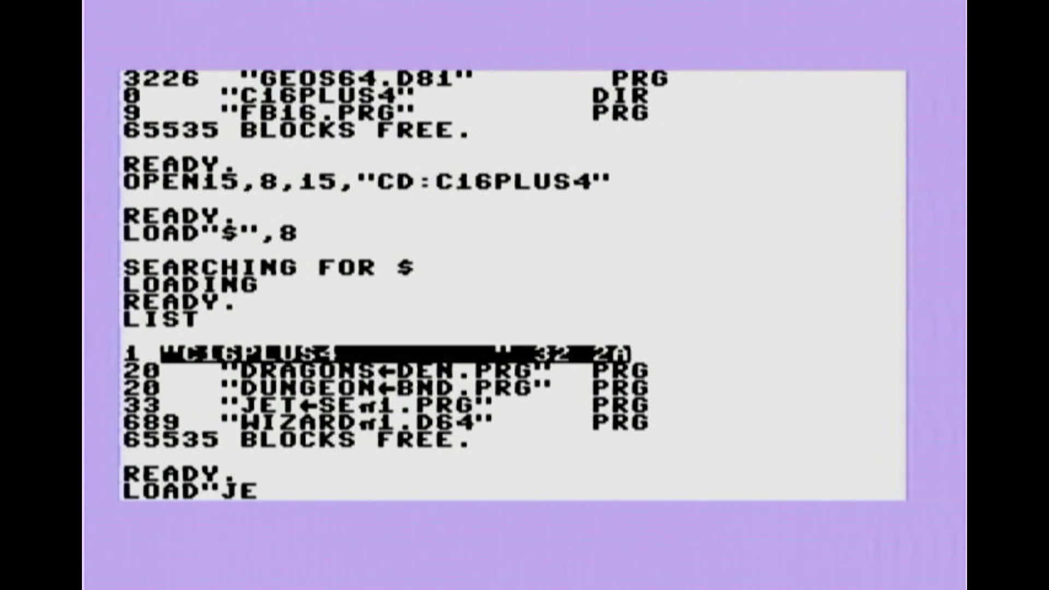
text(T←)
text(SETE)
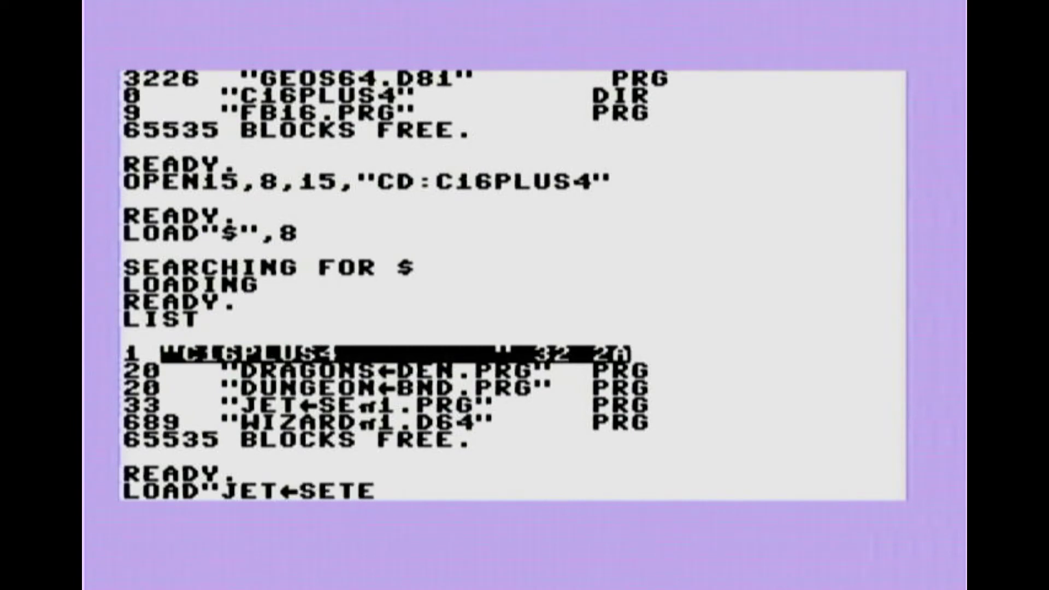
Load Jet Set Willy with LOAD ...,8,1 after fixing the file name, then RUN it.
key(BackSpace)
key(BackSpace)
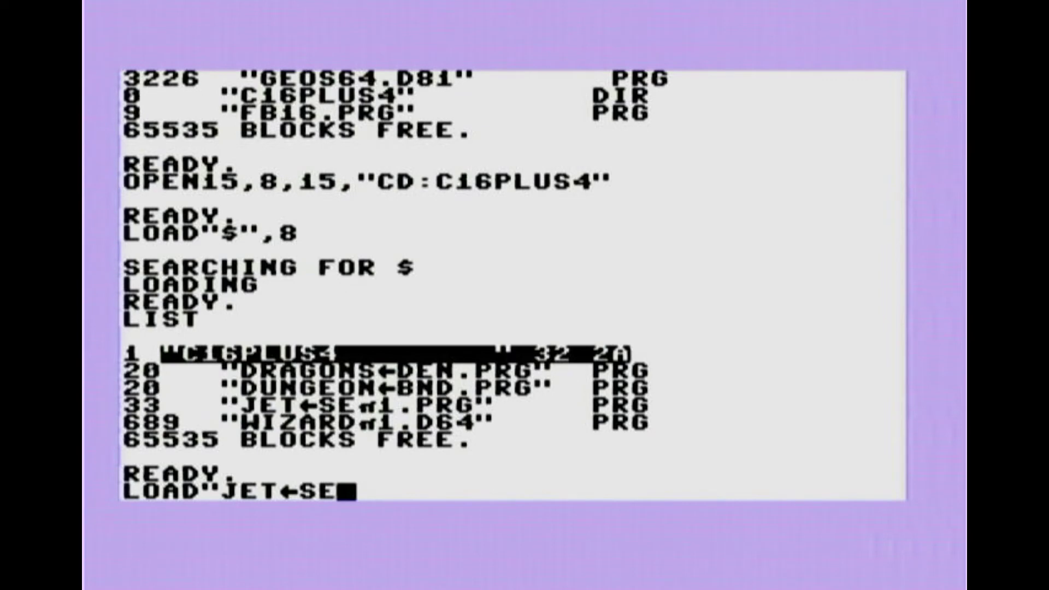
text(π1)
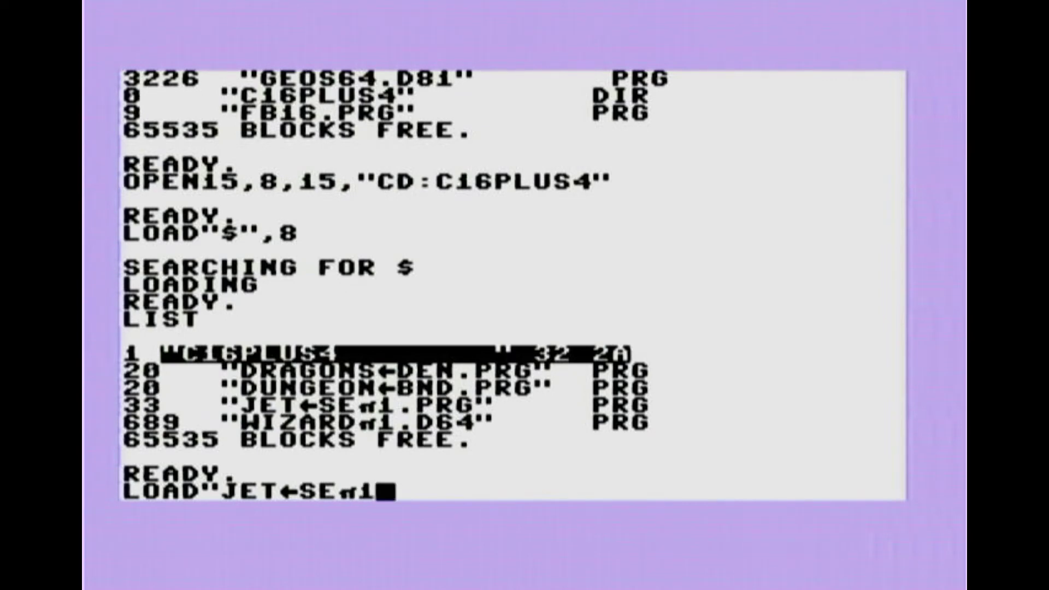
text(.PRG)
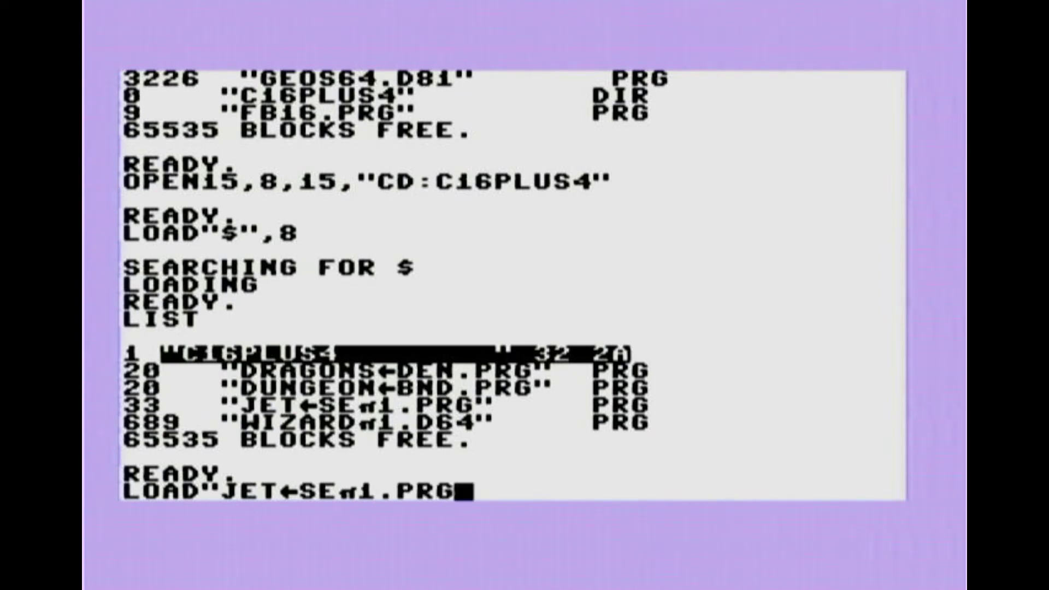
text(")
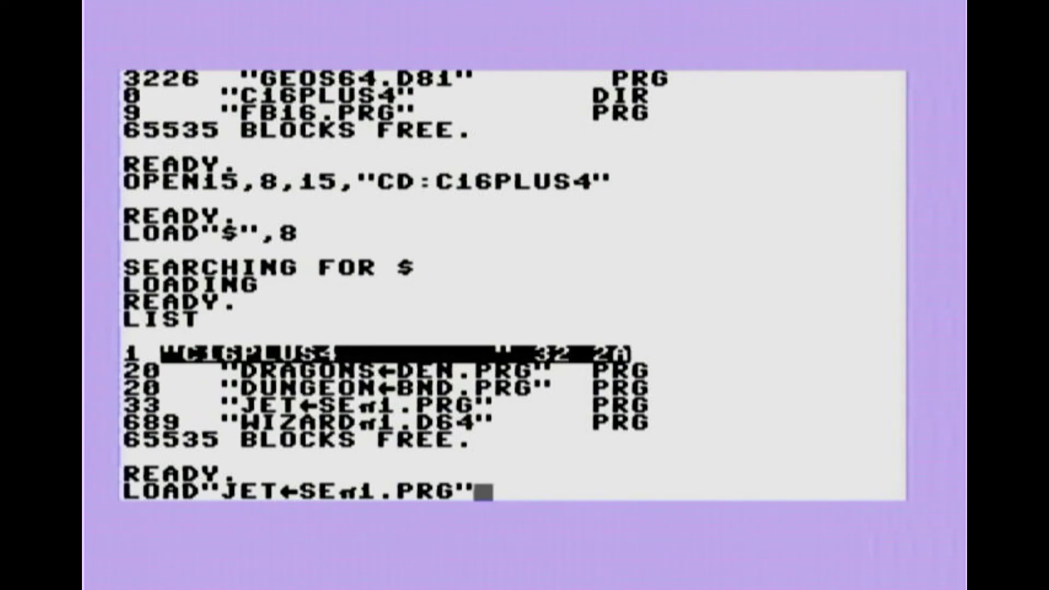
text(,8,1)
key(Return)
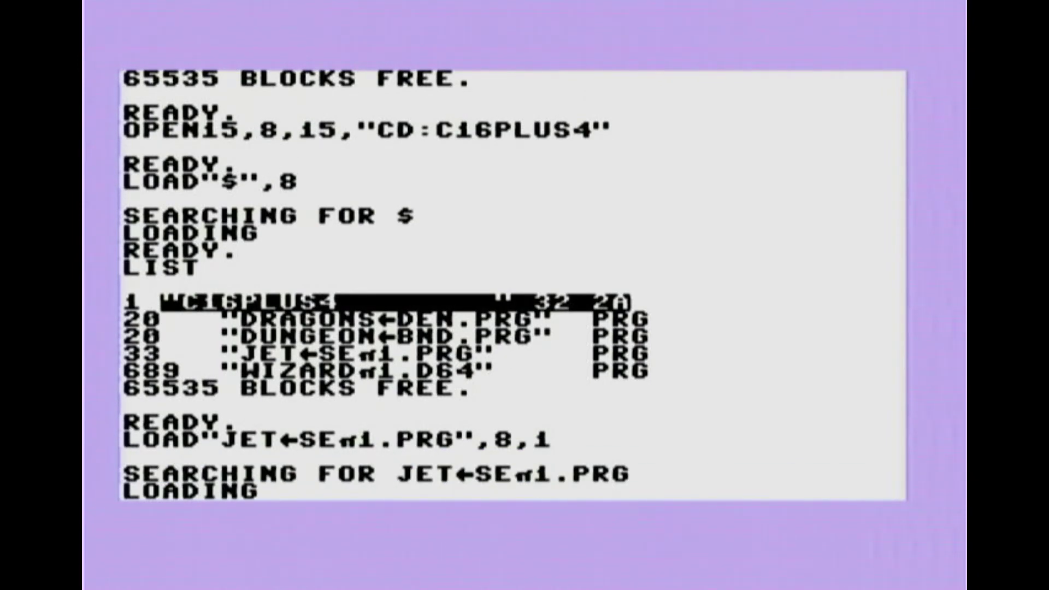
text(RU)
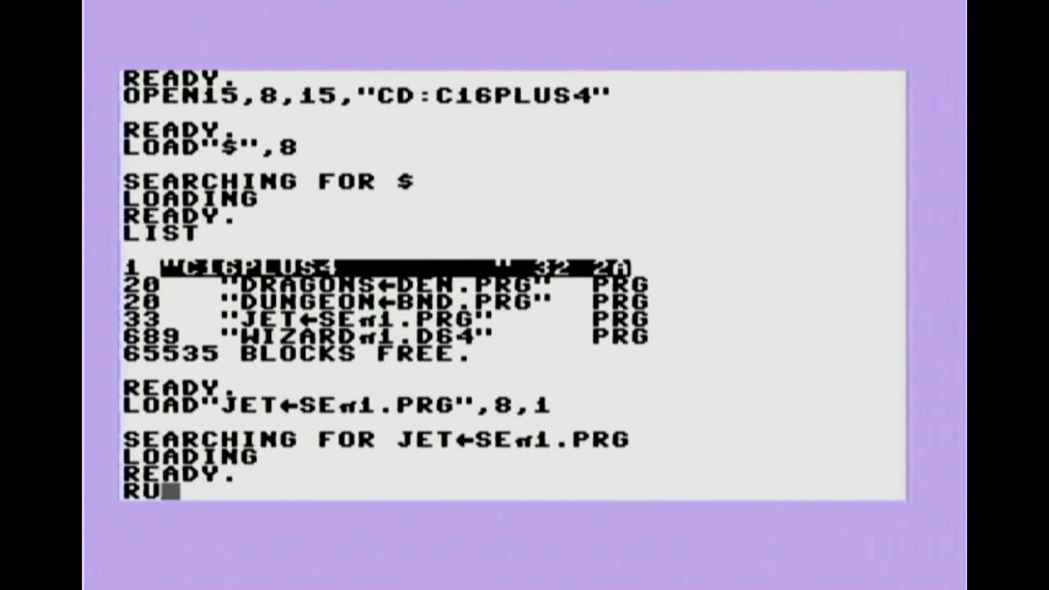
text(N)
key(Return)
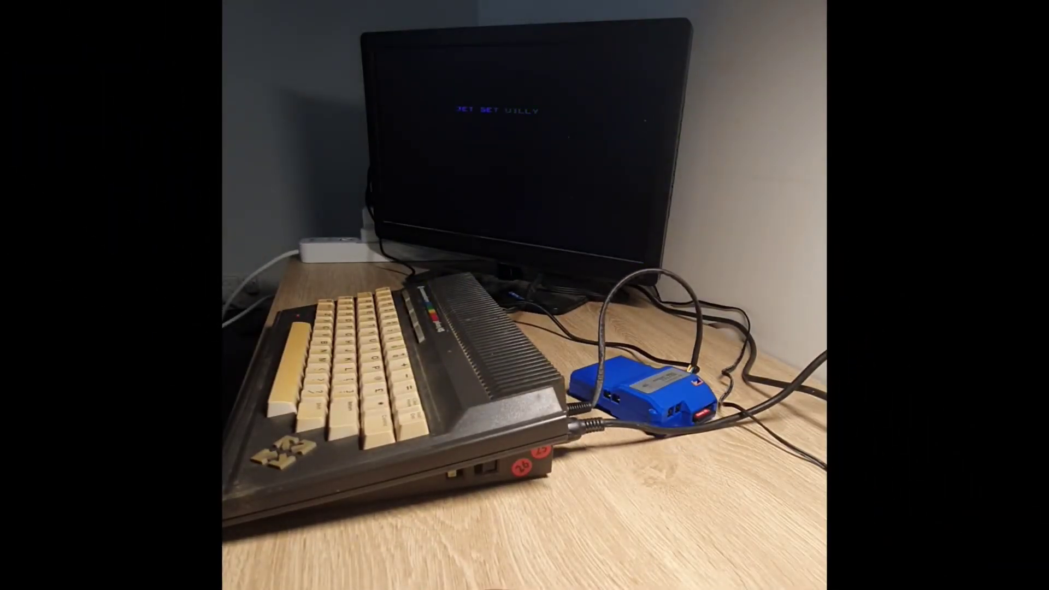
Leave the Jet Set Willy title screen to enter The Bathroom.
key(Return)
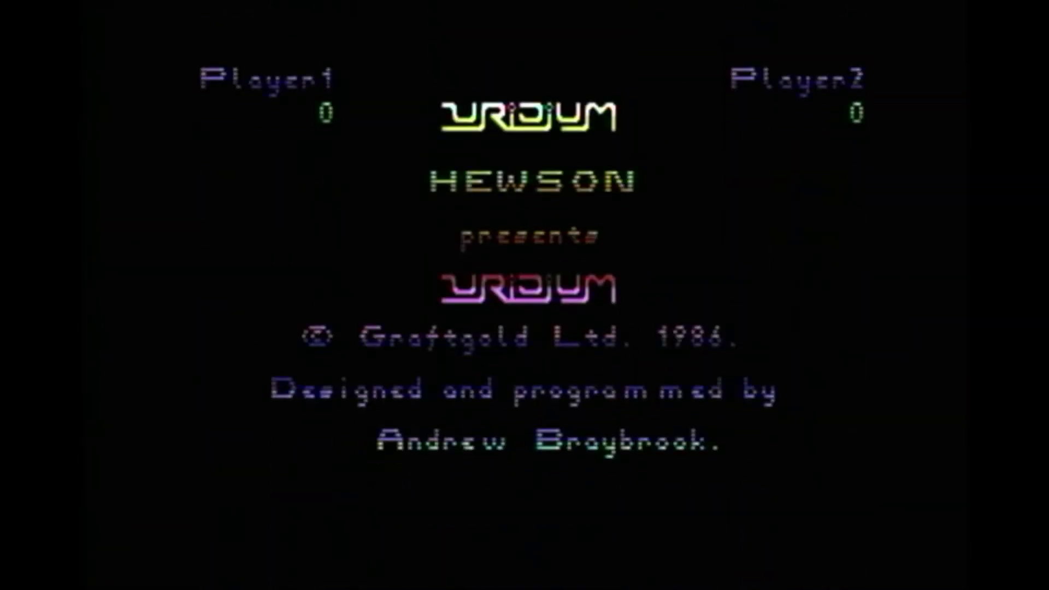
Start a one-player Uridium game, climb as the dreadnought arrives, and shoot the enemy formation.
key(space)
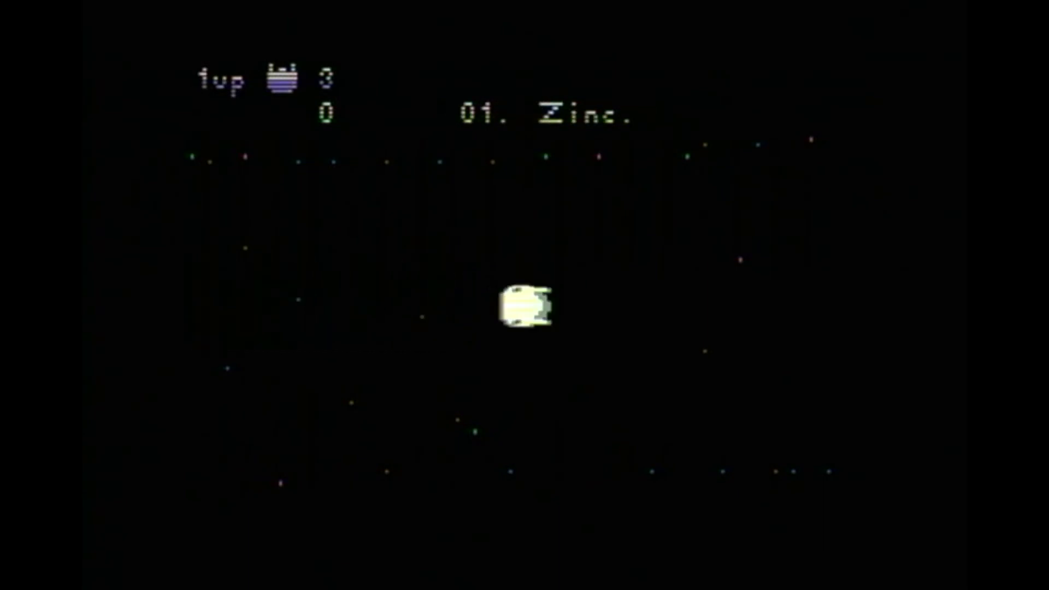
key(Up)
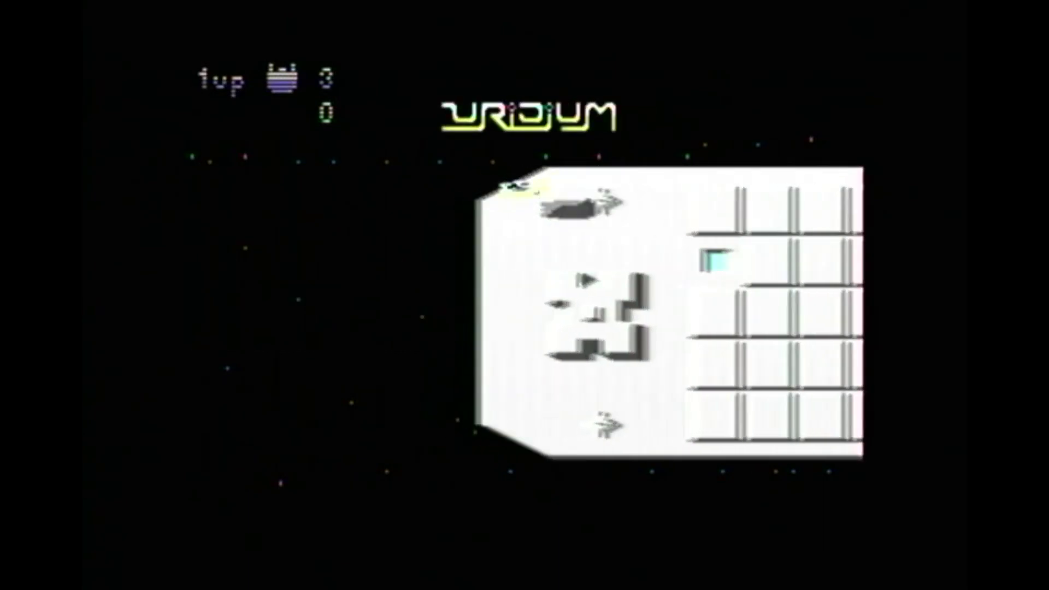
key(space)
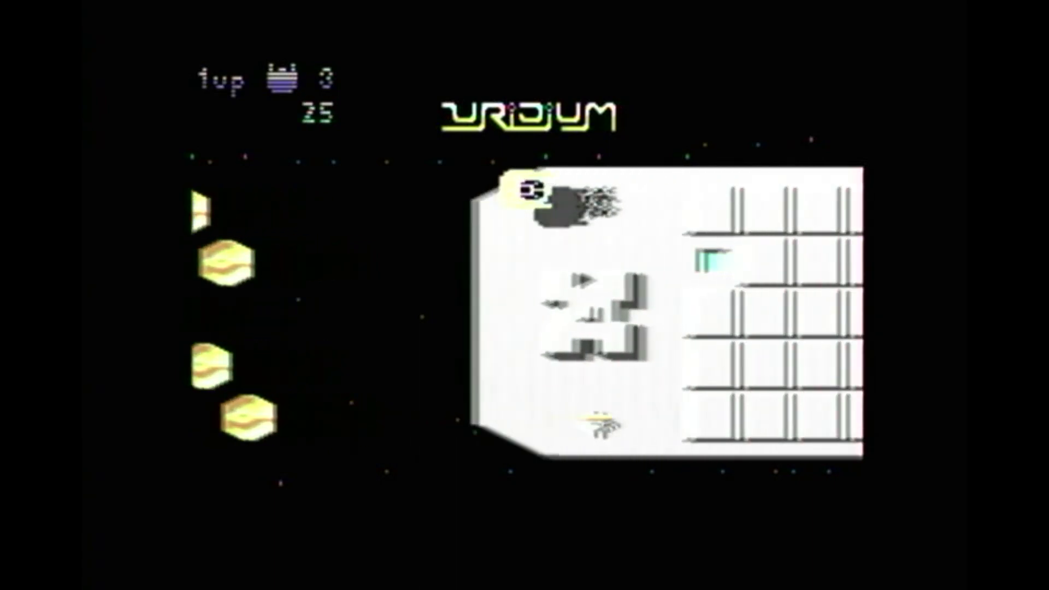
key(space)
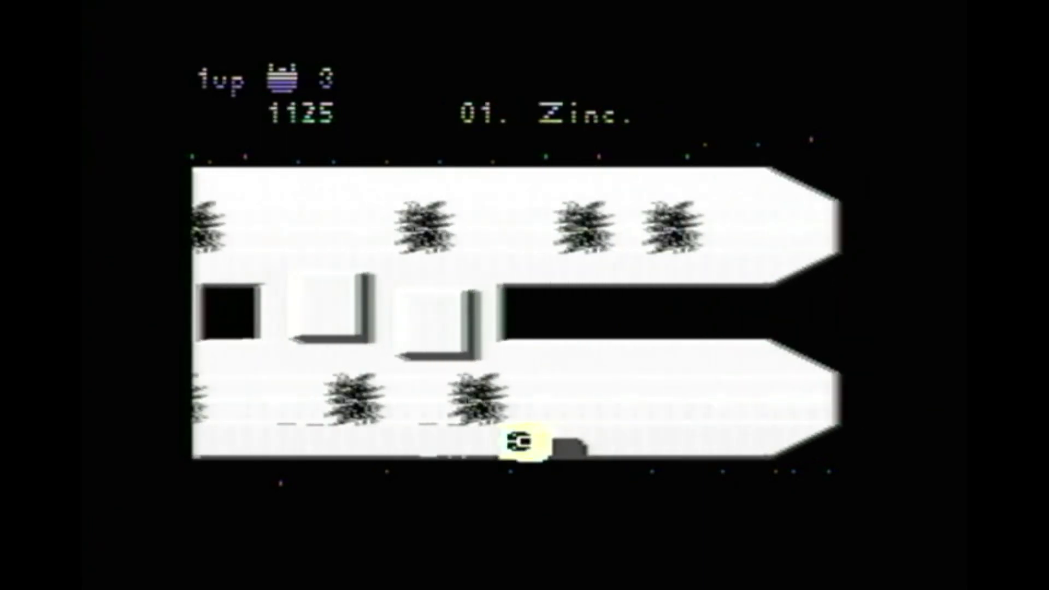
key(space)
Steer down to the lower edge, reverse and climb, then weave toward the dreadnought's far end.
key(Left)
key(Right)
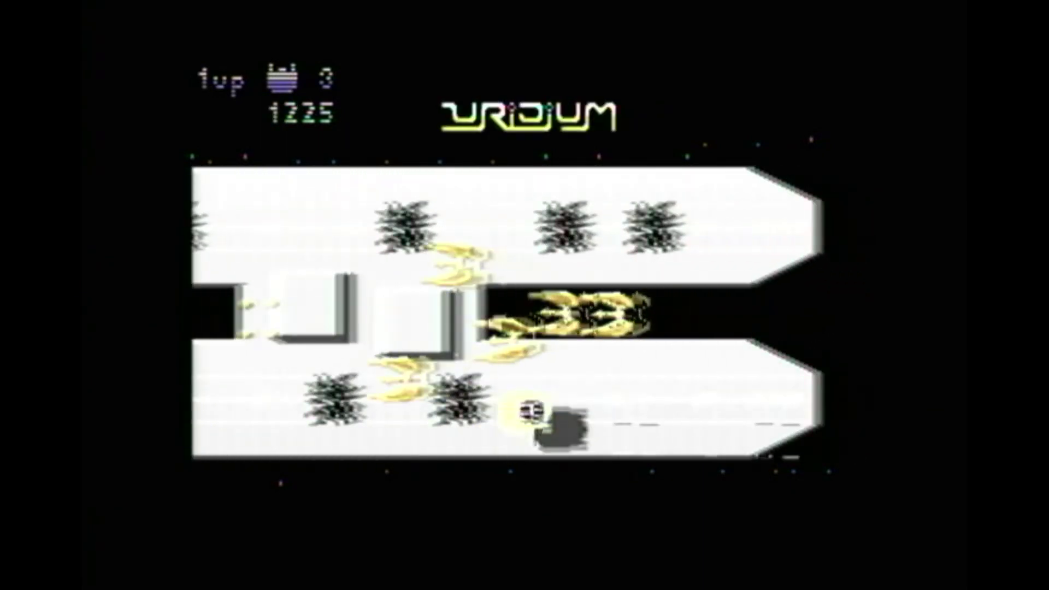
key(Up)
key(Up)
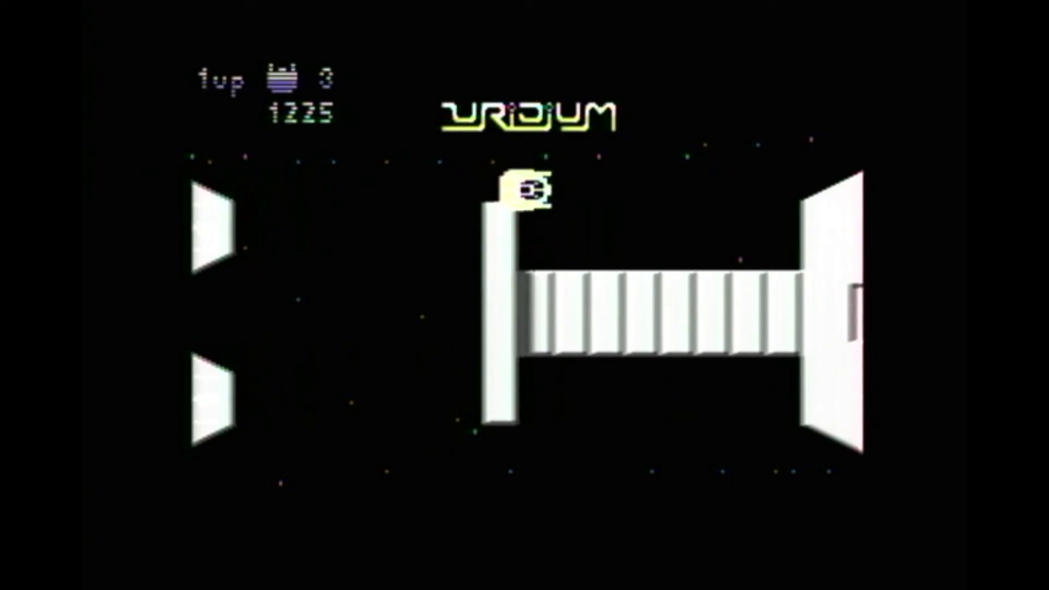
key(Down)
key(Down)
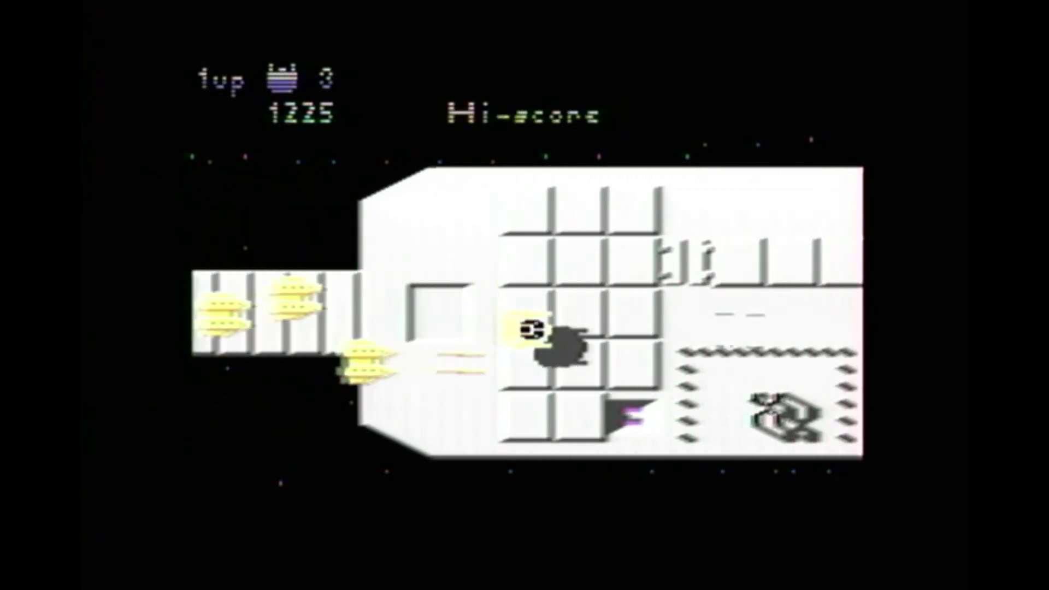
key(Up)
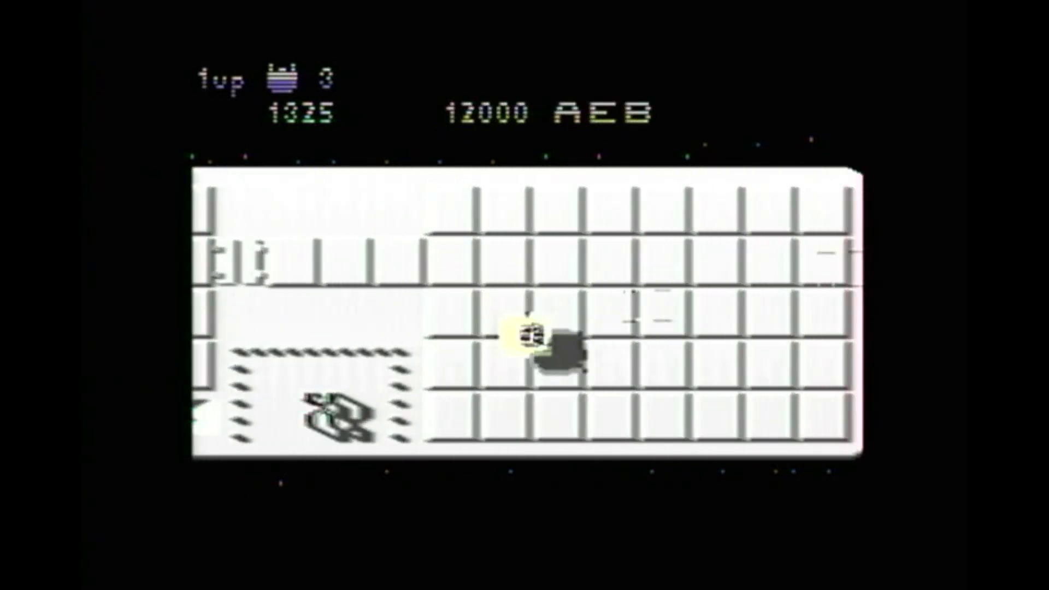
key(Down)
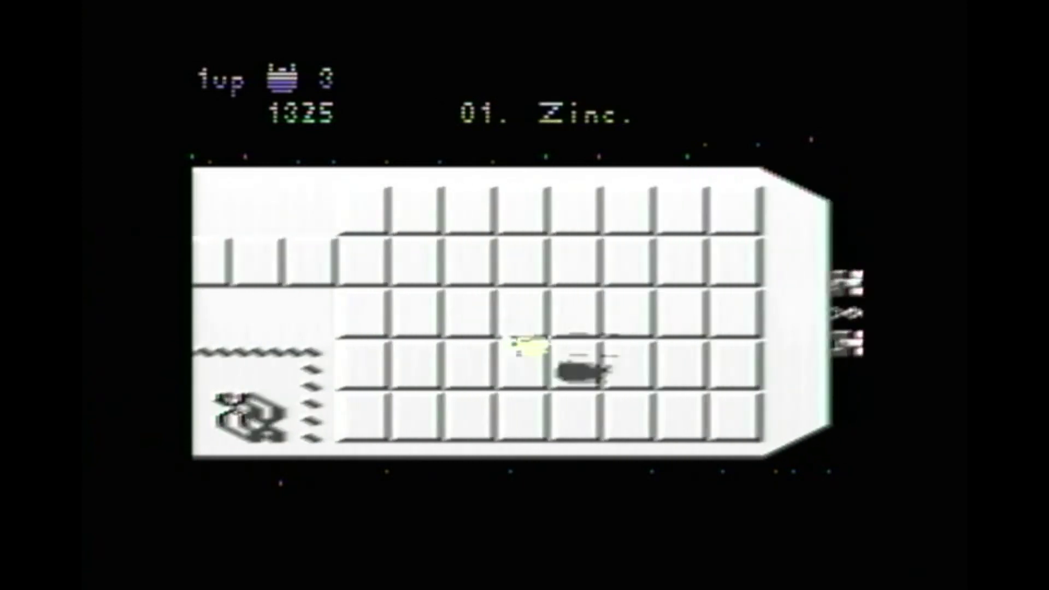